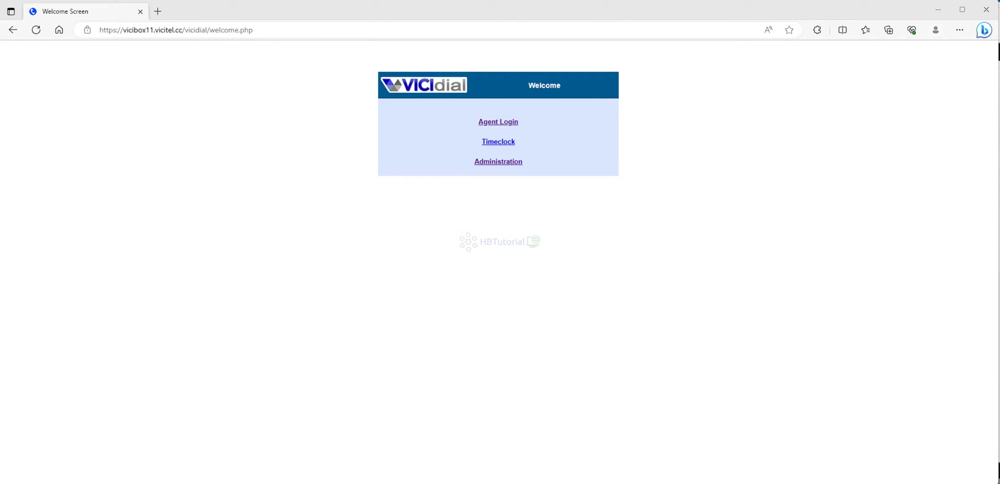
# - Go from the welcome page into Administration and list the campaigns, showing TestCamp
pyautogui.click(459, 236)
pyautogui.click(422, 225)
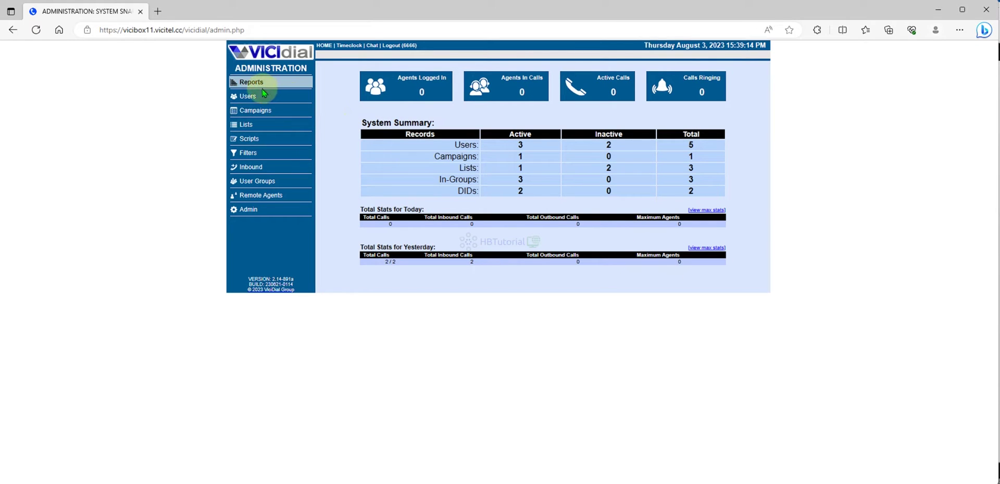
pyautogui.click(243, 116)
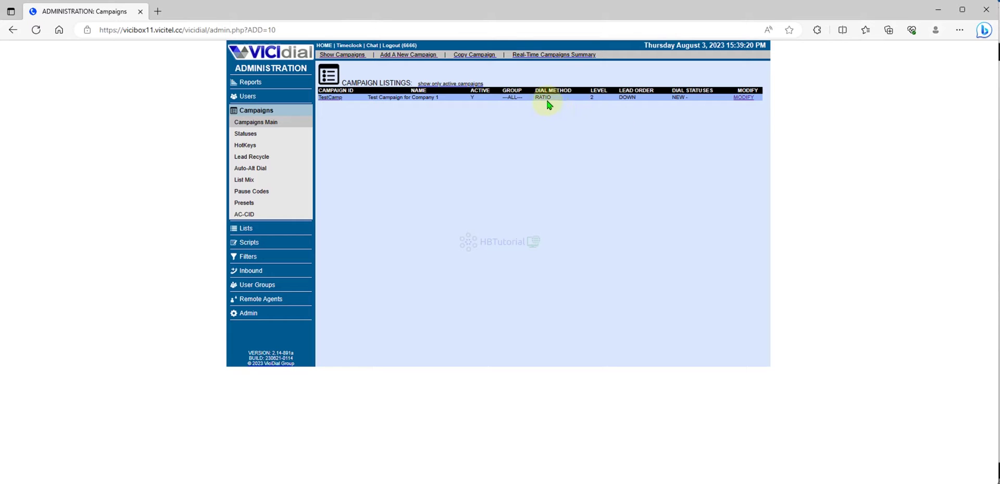
# - Open TestCamp's Modify Campaign page and review the dial methods, keeping RATIO
pyautogui.click(745, 98)
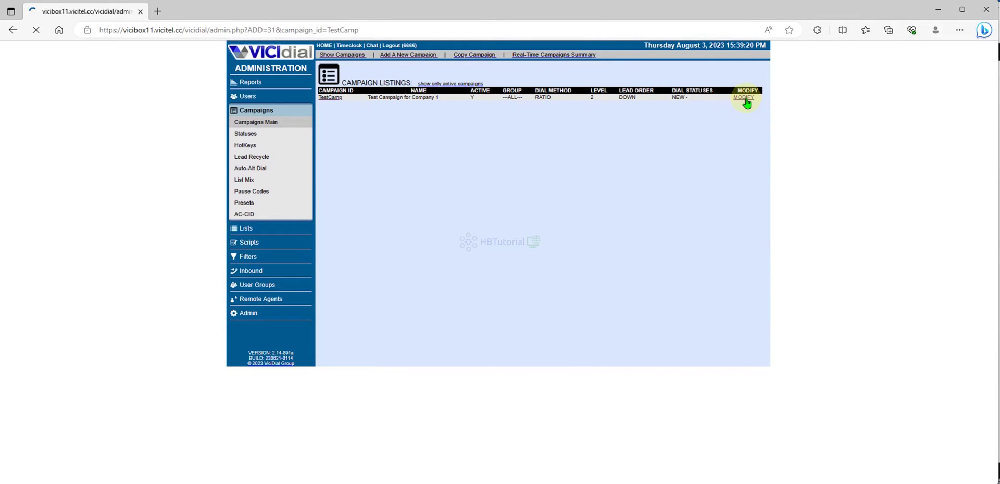
pyautogui.scroll(-7, 573, 182)
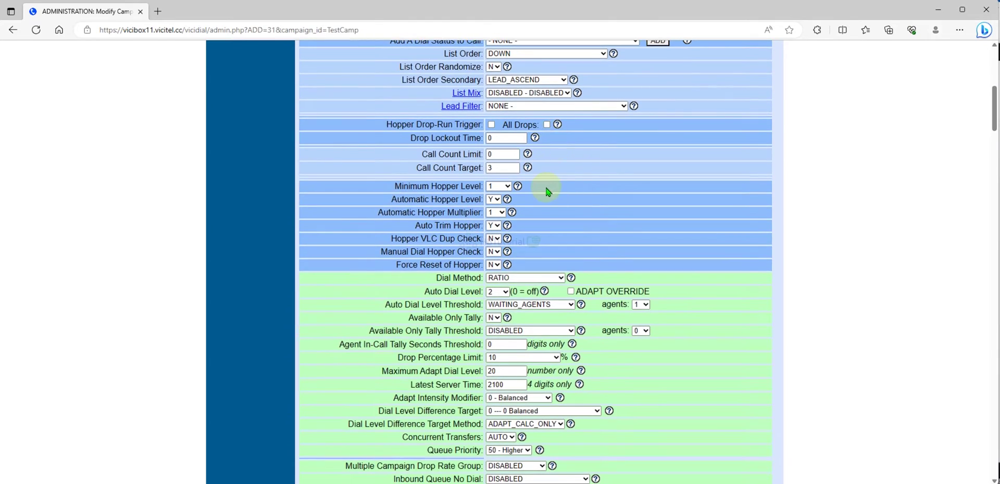
pyautogui.scroll(4, 545, 266)
pyautogui.scroll(-3, 546, 266)
pyautogui.click(511, 280)
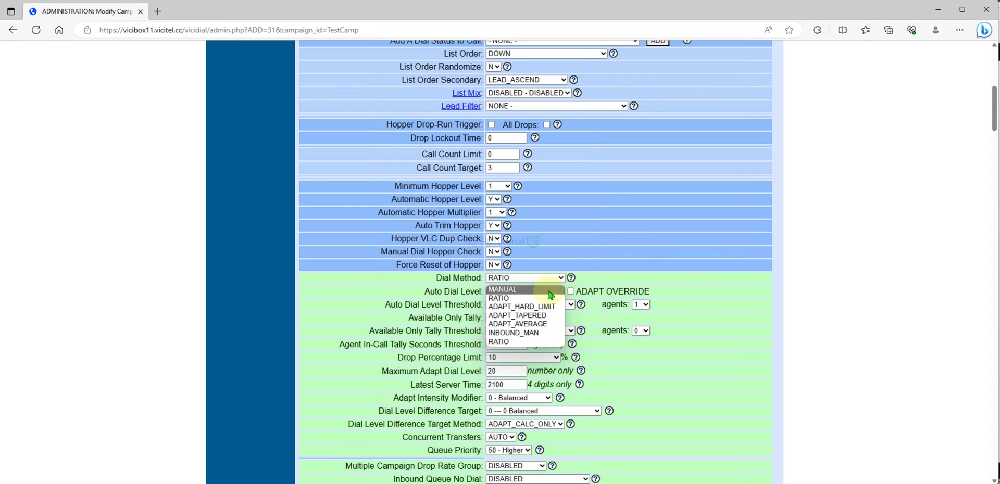
pyautogui.click(677, 358)
# - Locate the Dial Timeout setting, currently 60 seconds
pyautogui.scroll(-3, 679, 361)
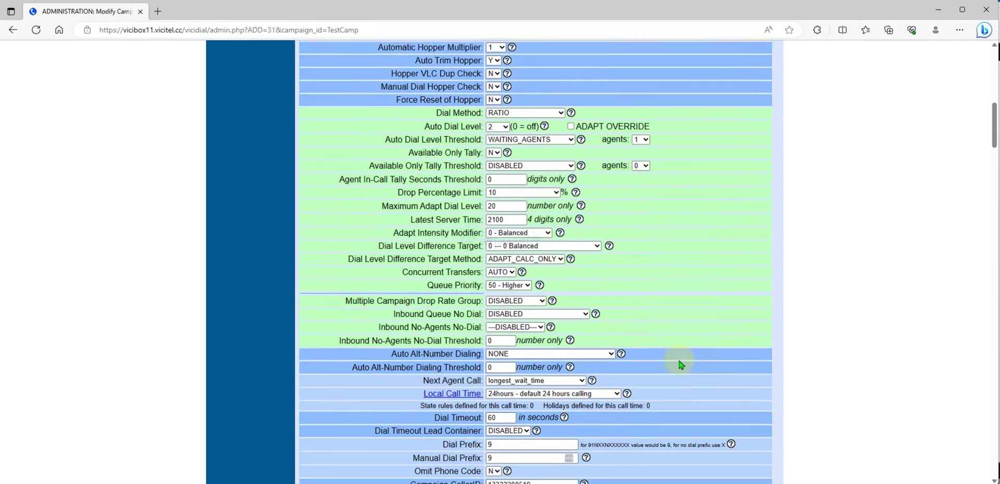
pyautogui.scroll(-3, 724, 252)
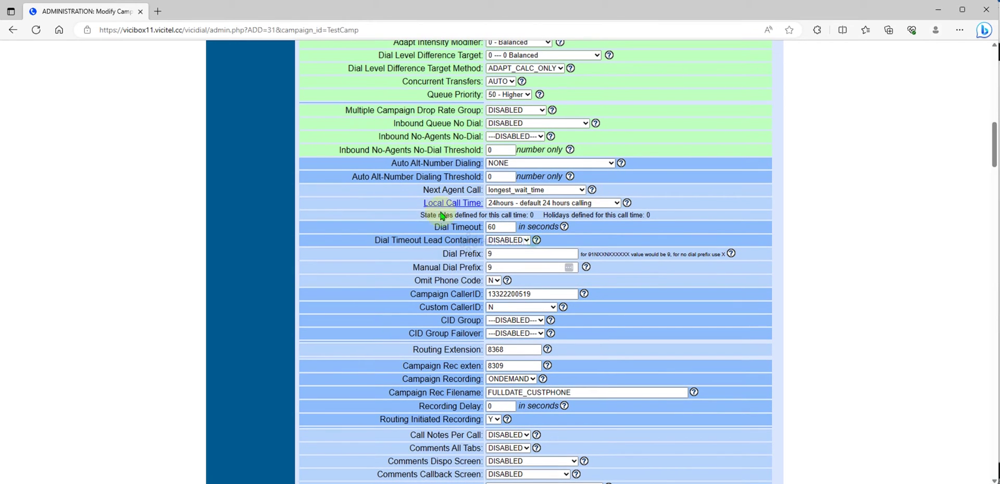
pyautogui.moveTo(432, 228); pyautogui.dragTo(454, 228)
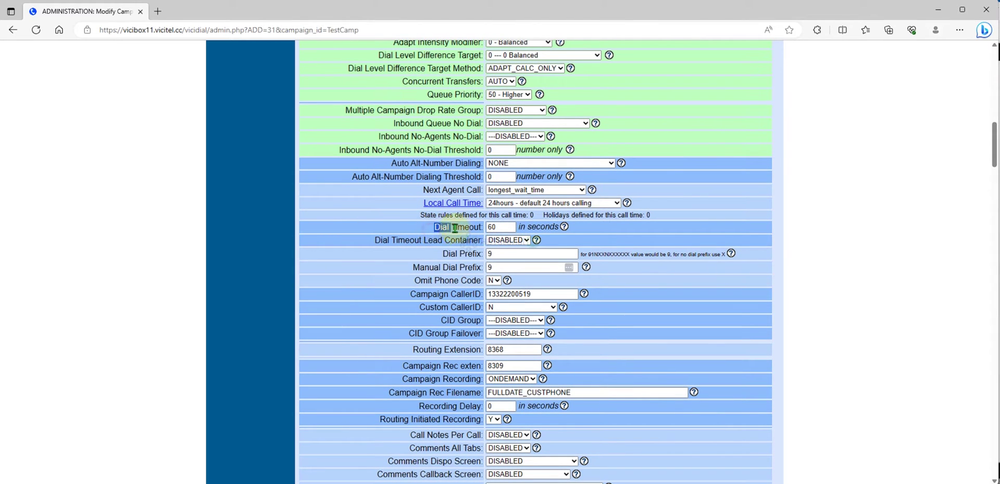
pyautogui.click(504, 228)
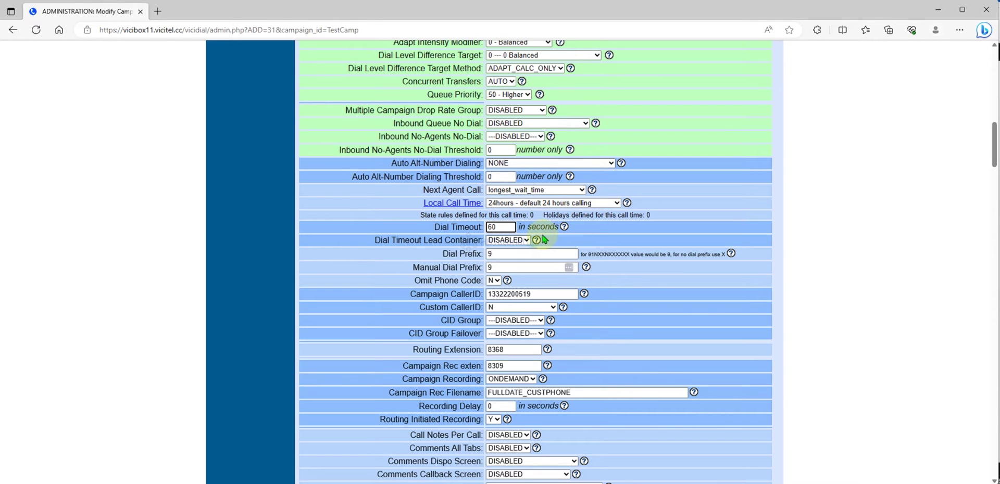
# - Look up the Routing Extension help to find 8369, the answering-machine-detection extension
pyautogui.doubleClick(505, 228)
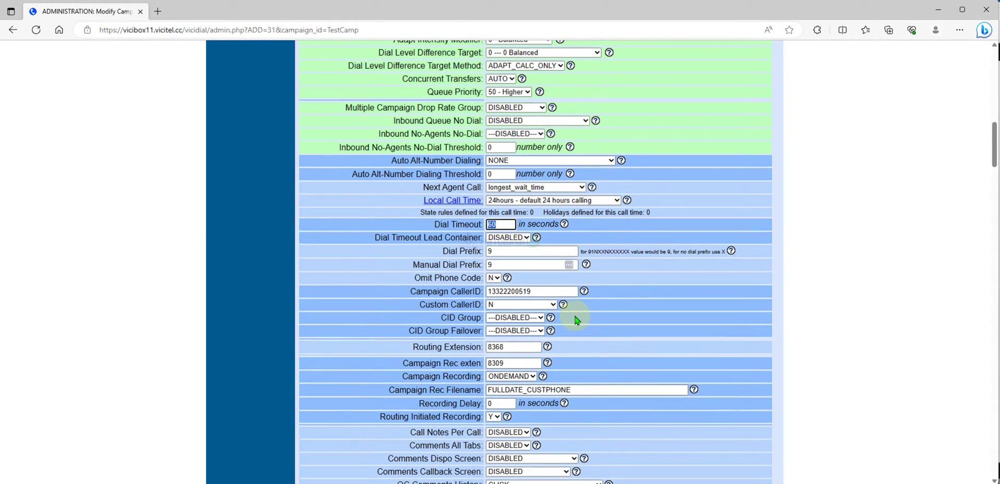
pyautogui.scroll(-3, 576, 299)
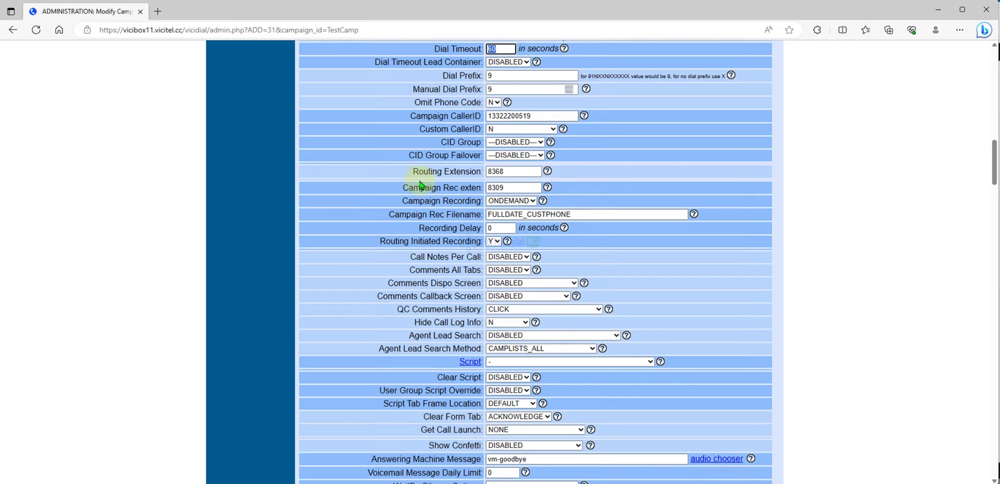
pyautogui.moveTo(411, 172); pyautogui.dragTo(480, 172)
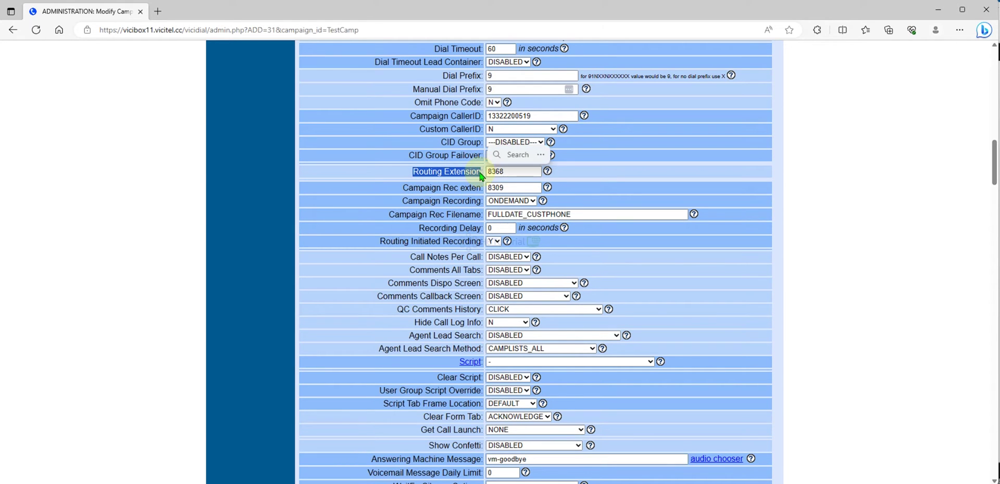
pyautogui.click(448, 172)
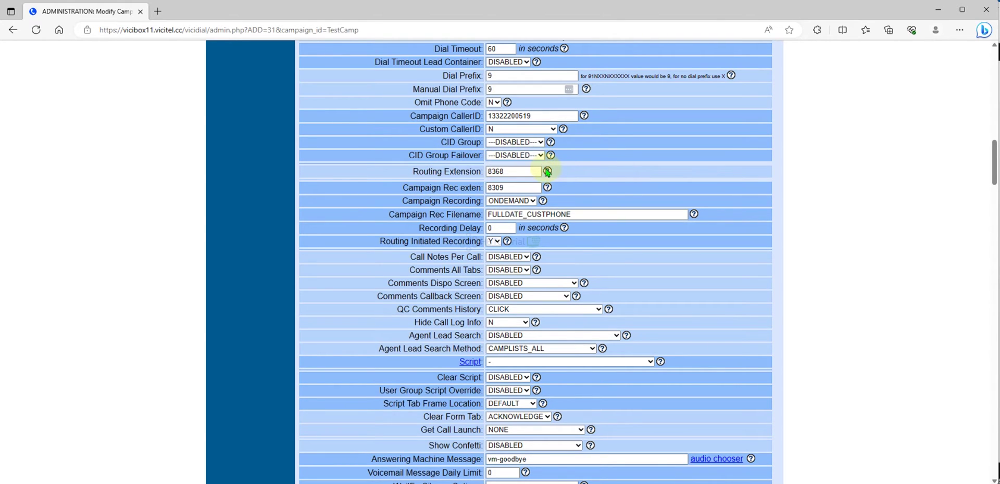
pyautogui.click(547, 172)
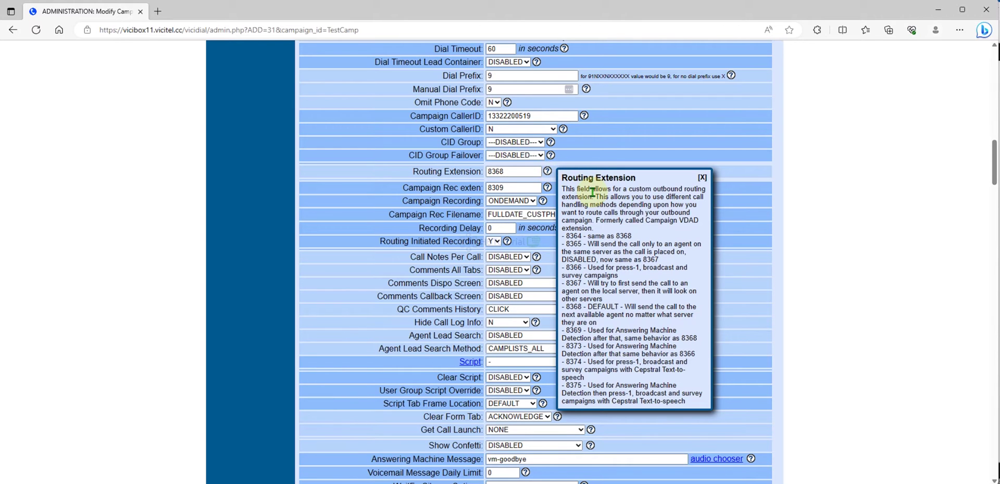
pyautogui.moveTo(567, 333); pyautogui.dragTo(677, 347)
pyautogui.click(641, 333)
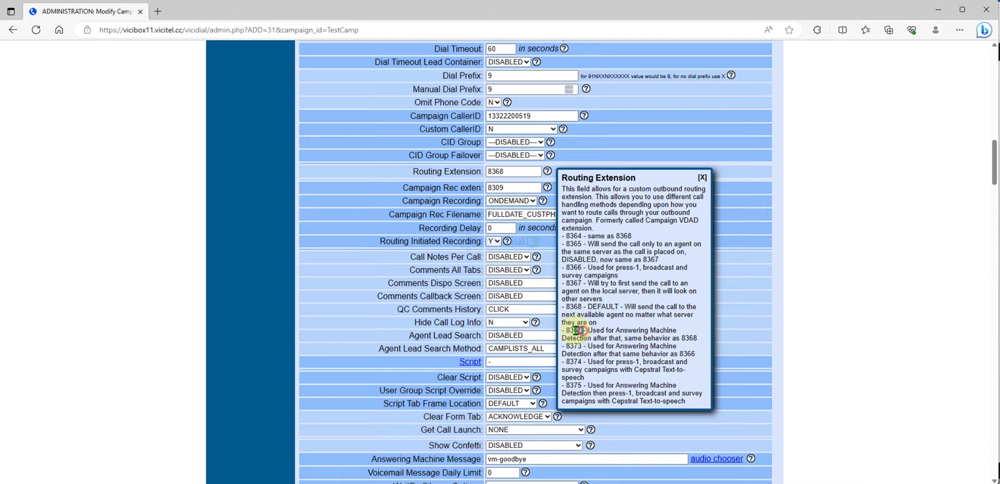
pyautogui.doubleClick(573, 330)
# - Change the Routing Extension from 8368 to 8369
pyautogui.click(522, 172)
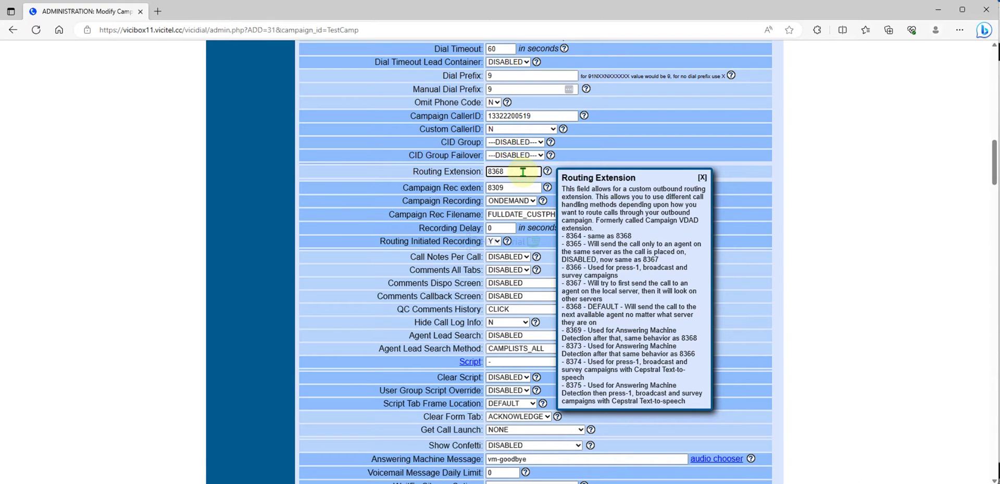
pyautogui.press('BackSpace')
pyautogui.write('9')
pyautogui.click(700, 178)
pyautogui.click(514, 170)
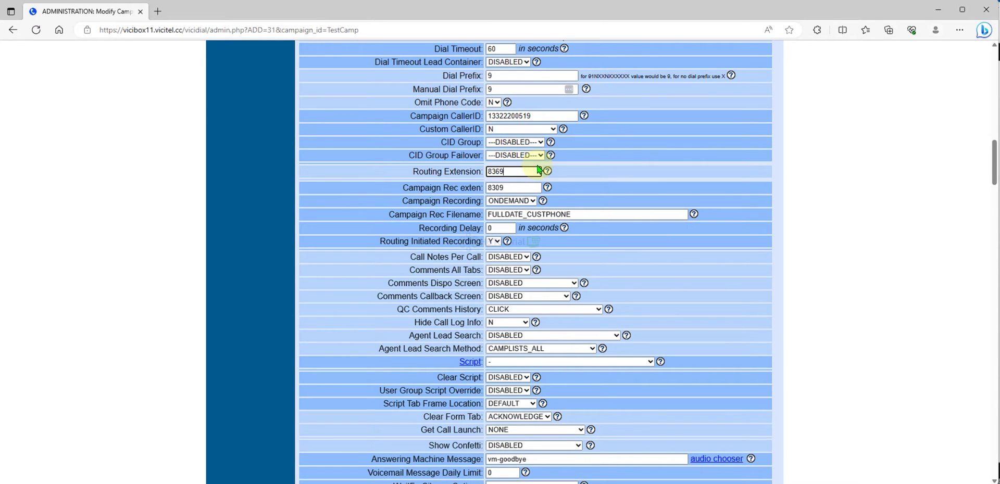
# - Fill WaitForSilence Options with 2000,2,30
pyautogui.scroll(-3, 632, 142)
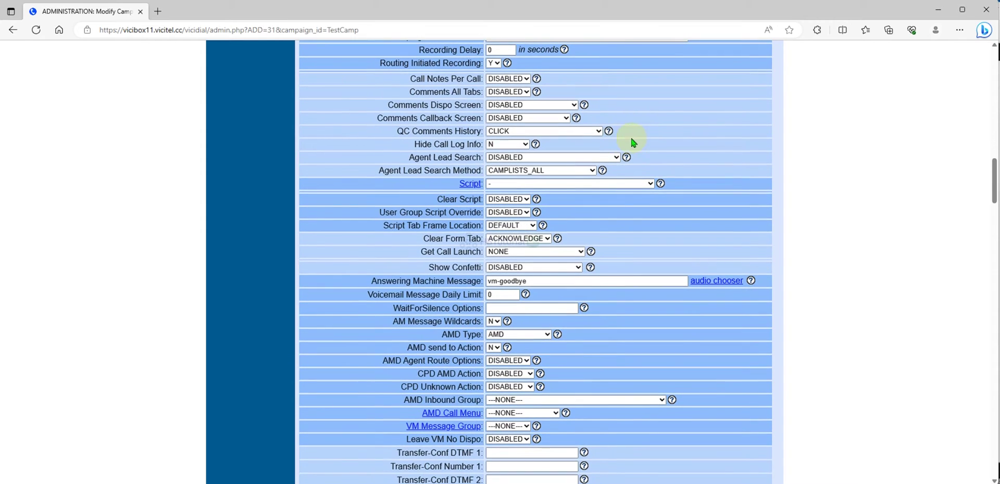
pyautogui.scroll(3, 617, 135)
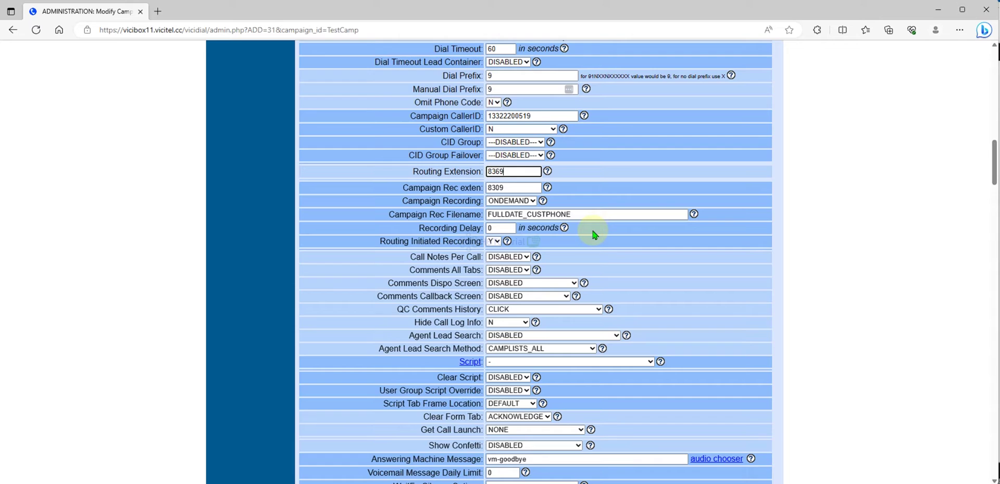
pyautogui.scroll(-3, 595, 235)
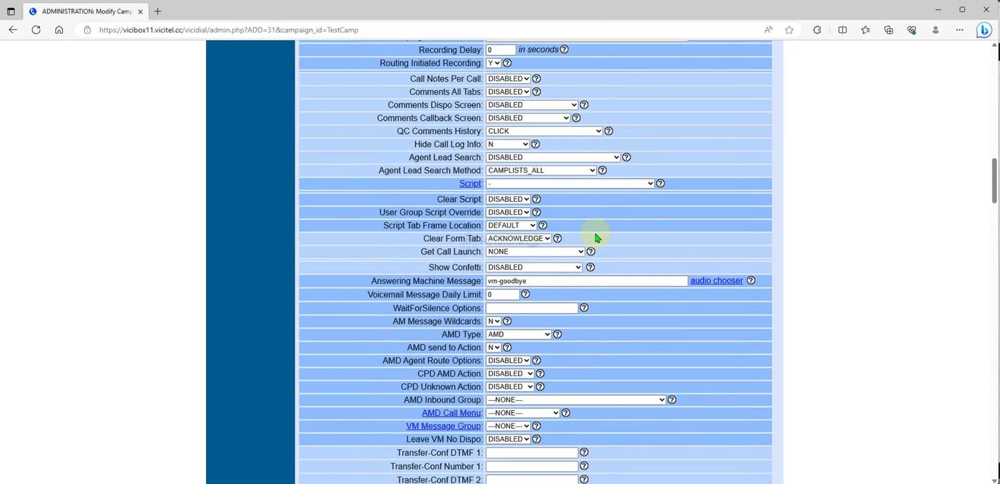
pyautogui.scroll(-3, 597, 238)
pyautogui.click(527, 134)
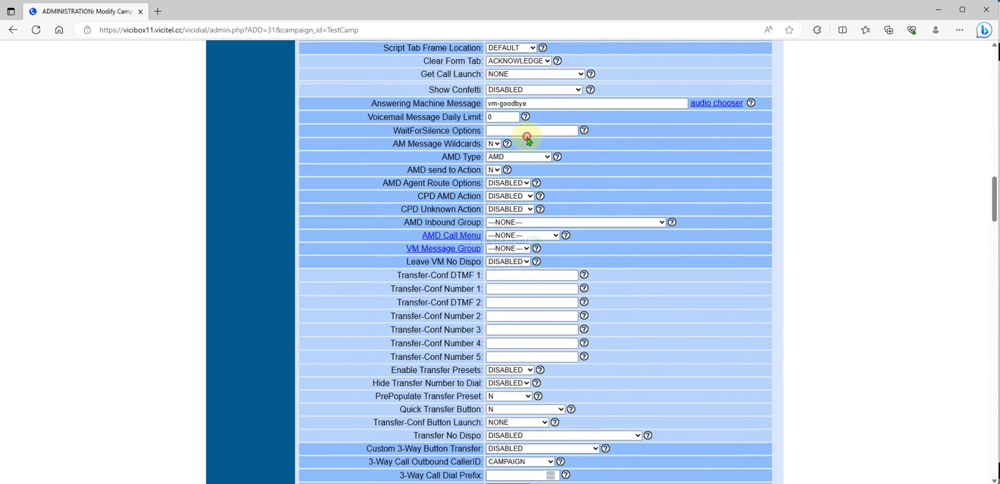
pyautogui.click(517, 162)
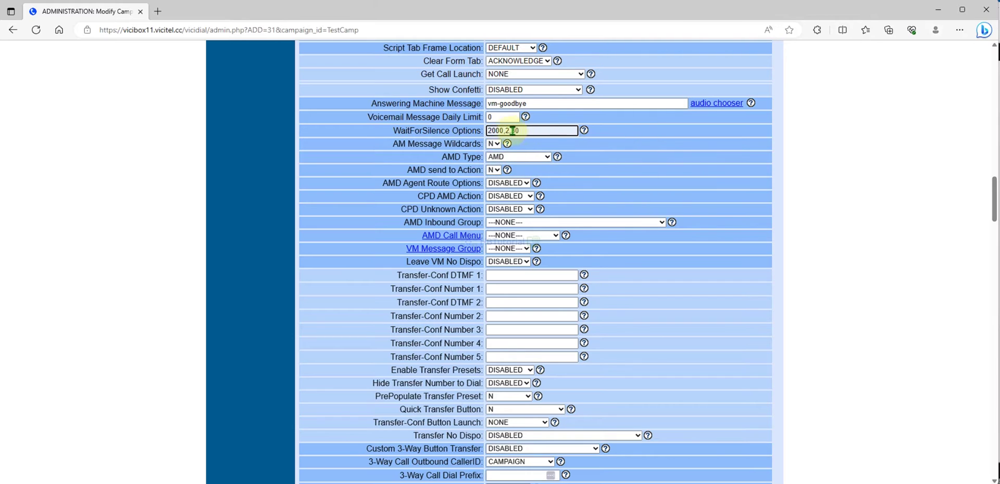
pyautogui.click(534, 130)
pyautogui.click(644, 174)
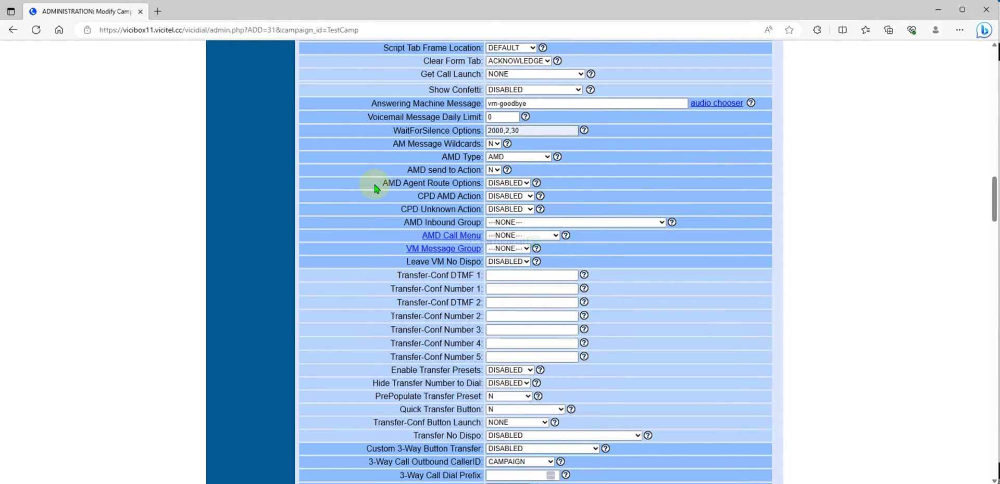
# - Set AMD Agent Route Options from DISABLED to ENABLED
pyautogui.moveTo(381, 183); pyautogui.dragTo(480, 183)
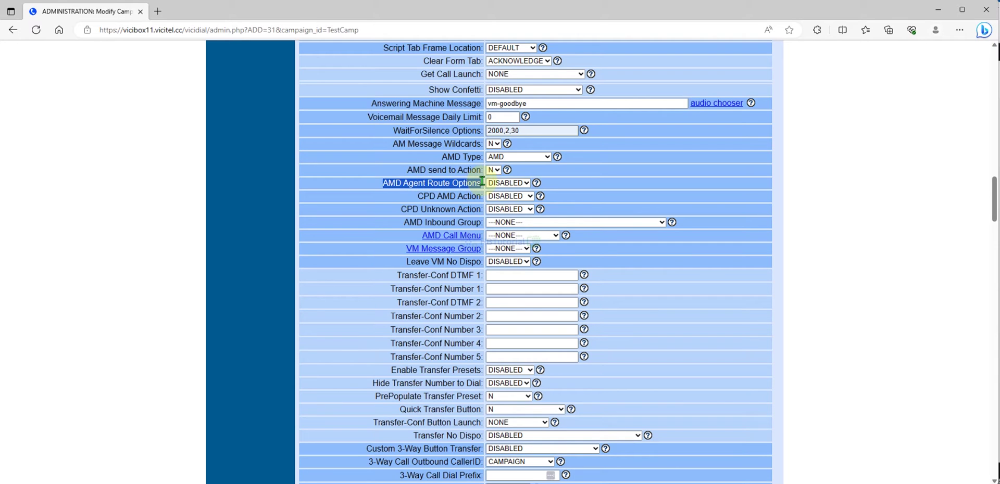
pyautogui.click(387, 191)
pyautogui.click(406, 182)
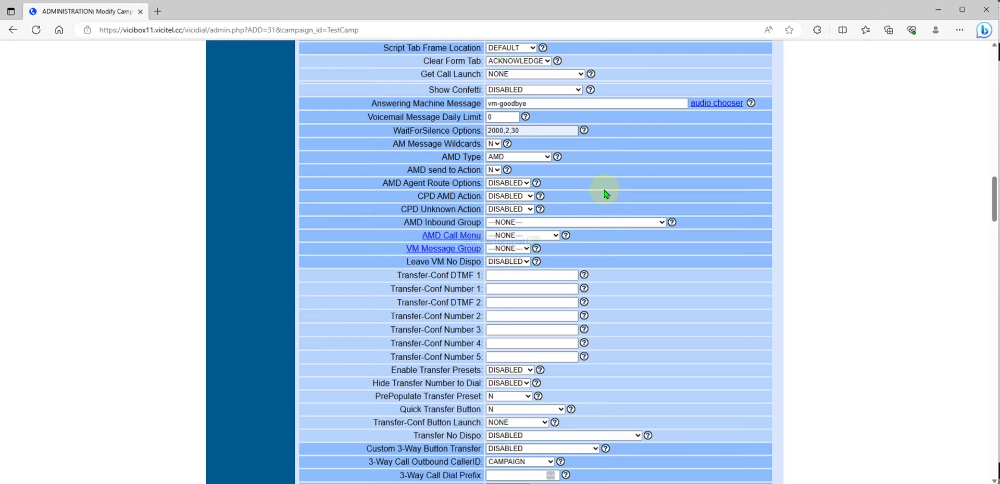
pyautogui.moveTo(480, 184); pyautogui.dragTo(385, 183)
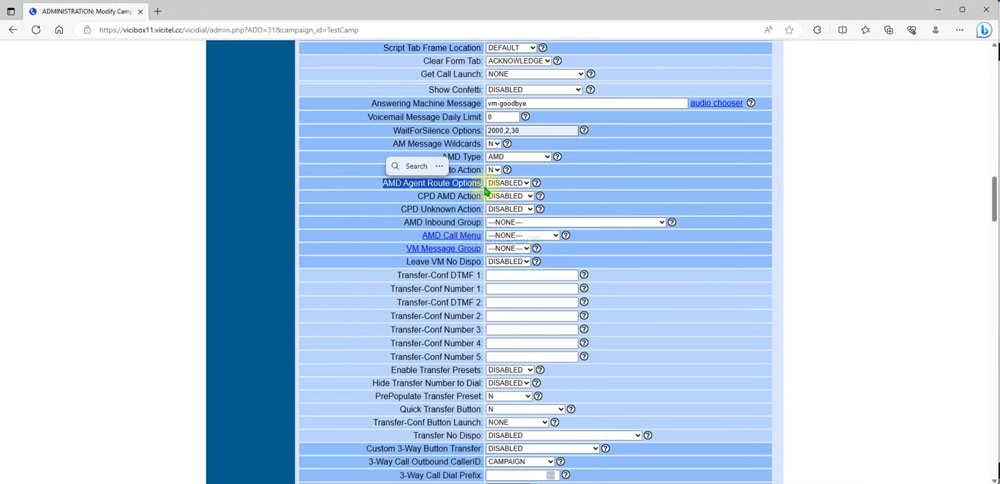
pyautogui.click(506, 183)
pyautogui.click(504, 194)
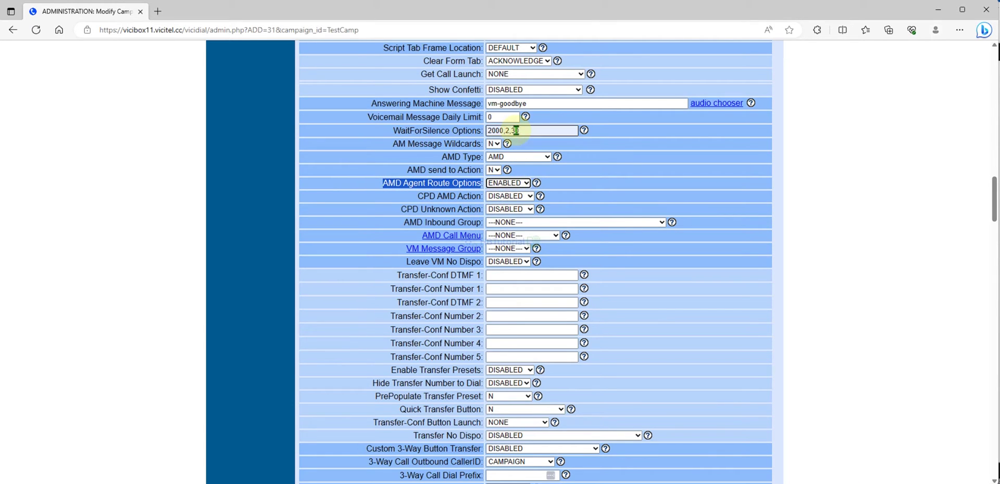
pyautogui.scroll(-20, 524, 243)
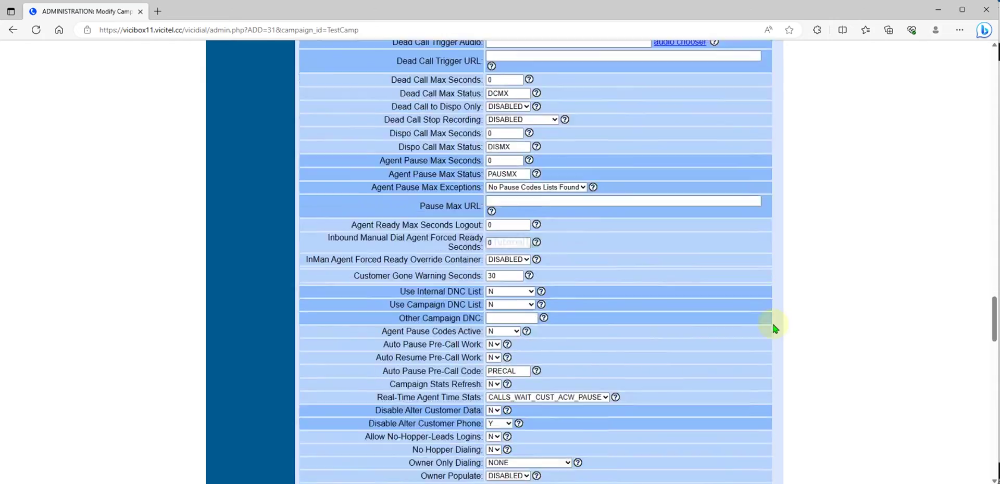
pyautogui.scroll(-2, 594, 172)
pyautogui.scroll(5, 573, 198)
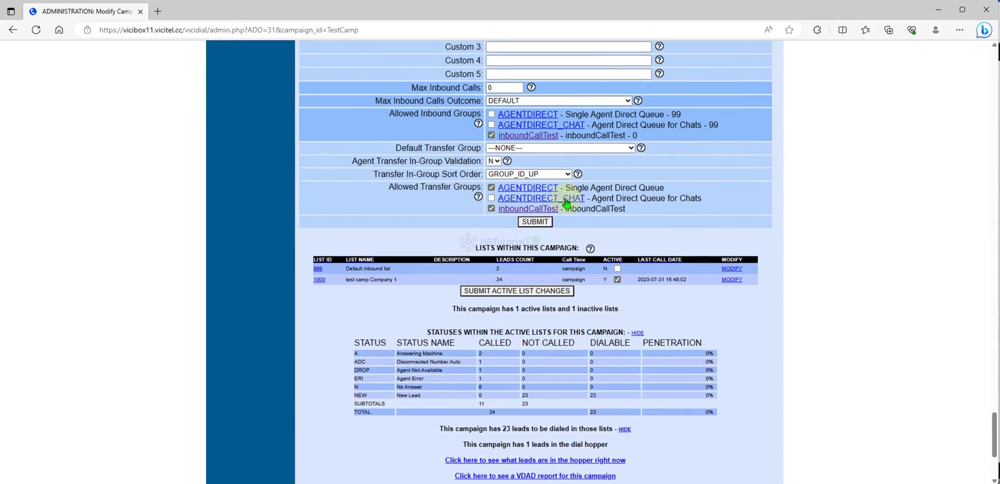
# - Submit the TestCamp campaign changes
pyautogui.click(543, 223)
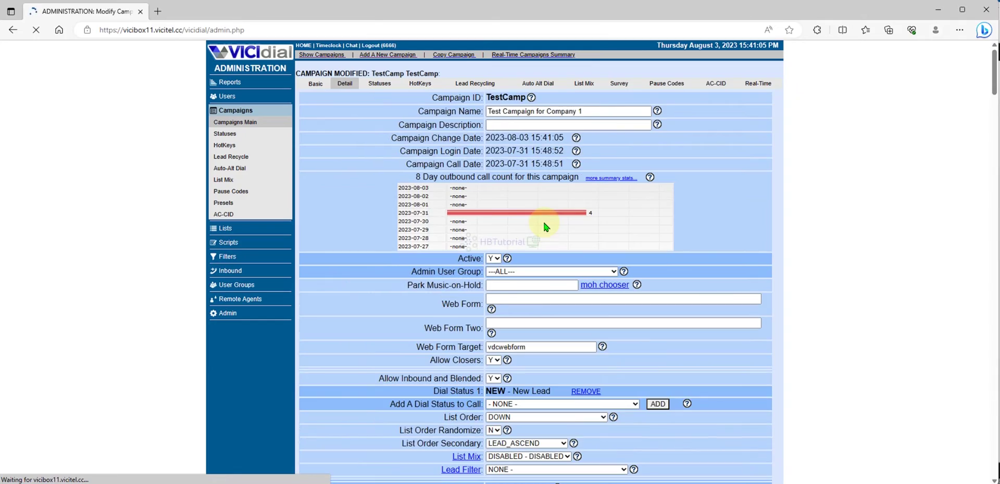
pyautogui.scroll(-2, 664, 257)
pyautogui.scroll(-20, 664, 257)
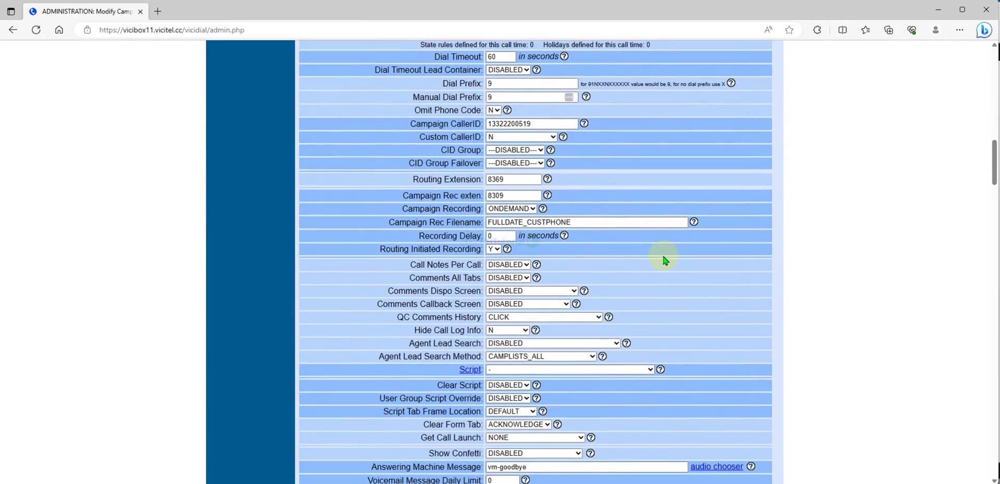
pyautogui.scroll(5, 664, 256)
pyautogui.scroll(-6, 664, 257)
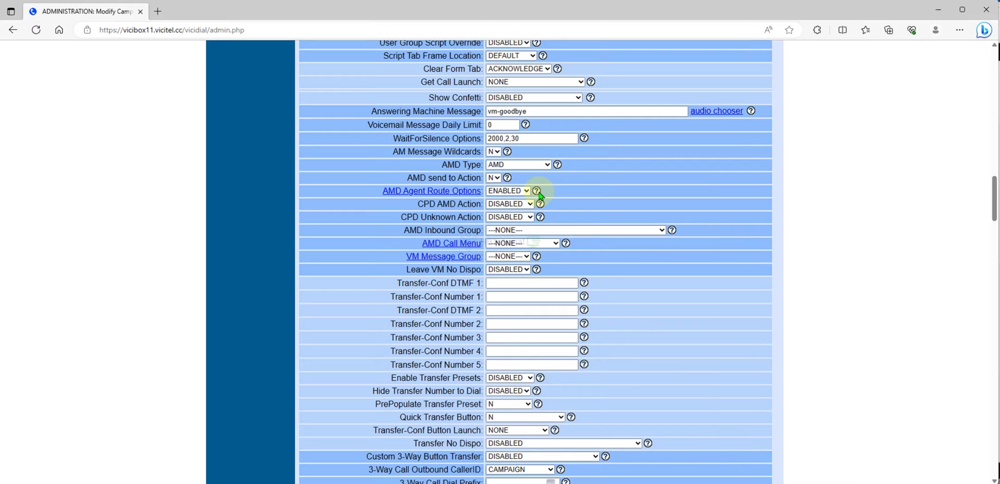
# - Copy NOAUDIODATA-Hangup-ENABLED from the AMD Agent Route Options help text
pyautogui.click(537, 193)
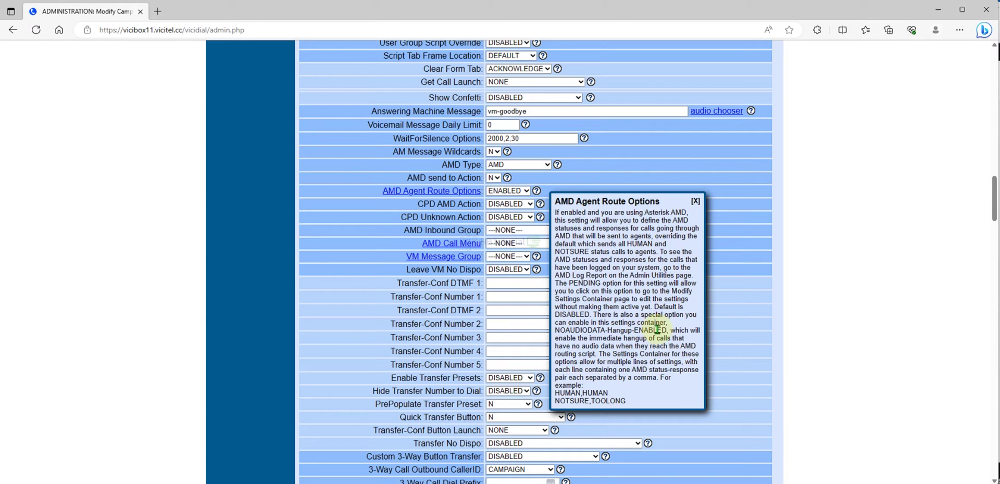
pyautogui.moveTo(666, 328); pyautogui.dragTo(554, 330)
pyautogui.hotkey('ctrl', 'c')
pyautogui.rightClick(557, 330)
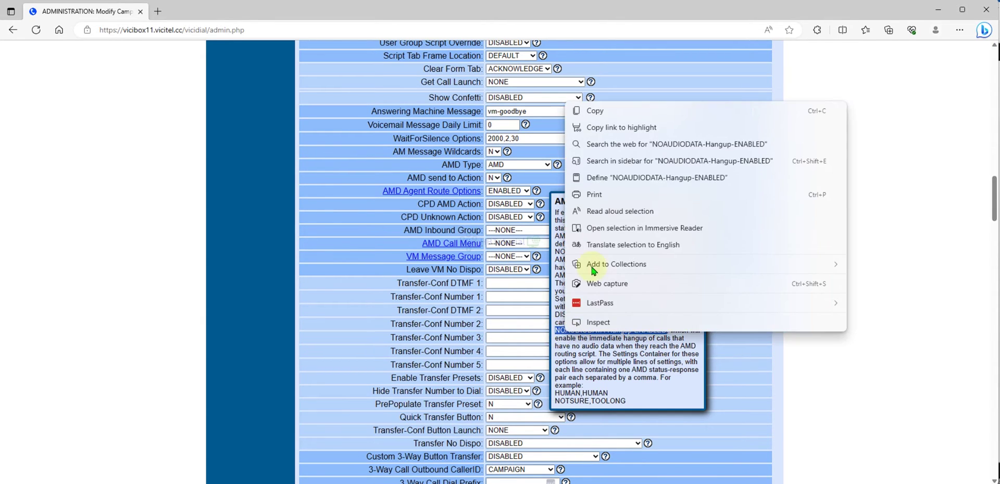
pyautogui.click(593, 110)
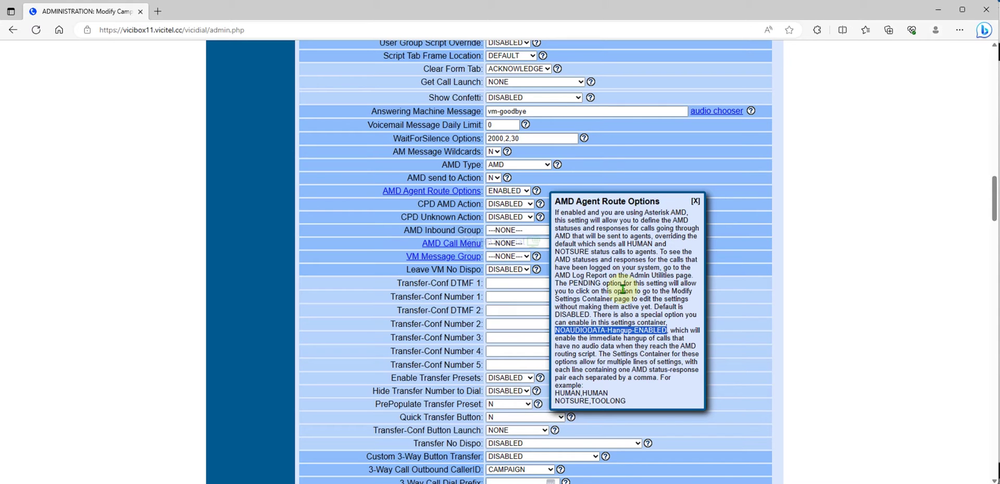
pyautogui.click(736, 263)
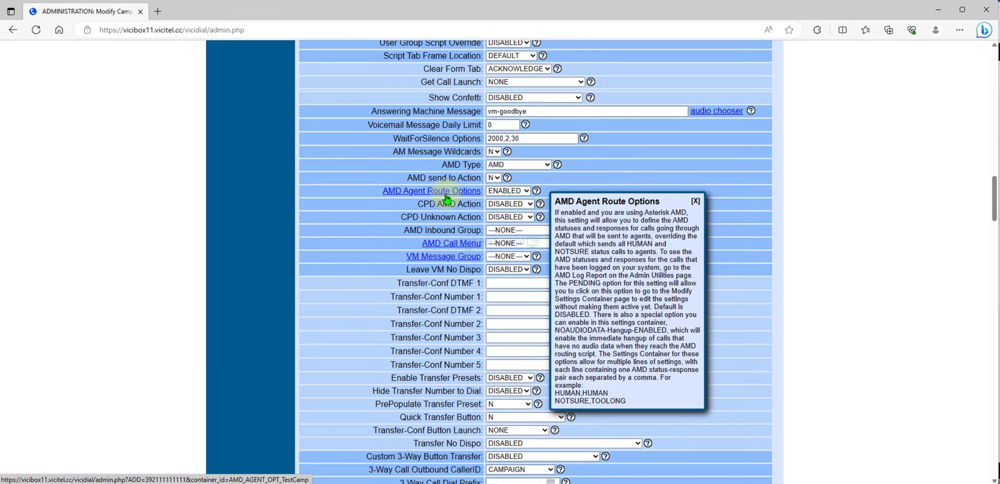
# - Save AMD_AGENT_OPT_TestCamp with entries NOAUDIODATA-Hangup-ENABLED and HUMAN,HUMAN
pyautogui.click(446, 199)
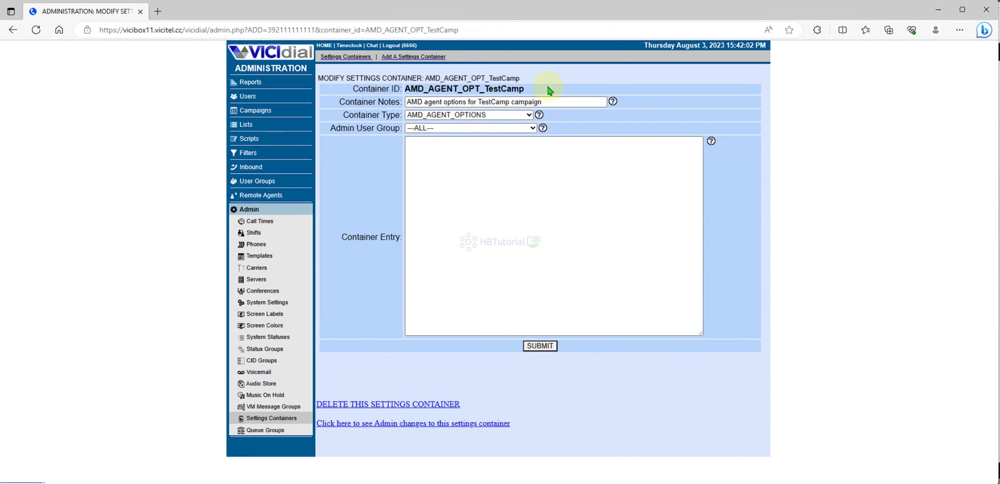
pyautogui.moveTo(424, 78); pyautogui.dragTo(537, 73)
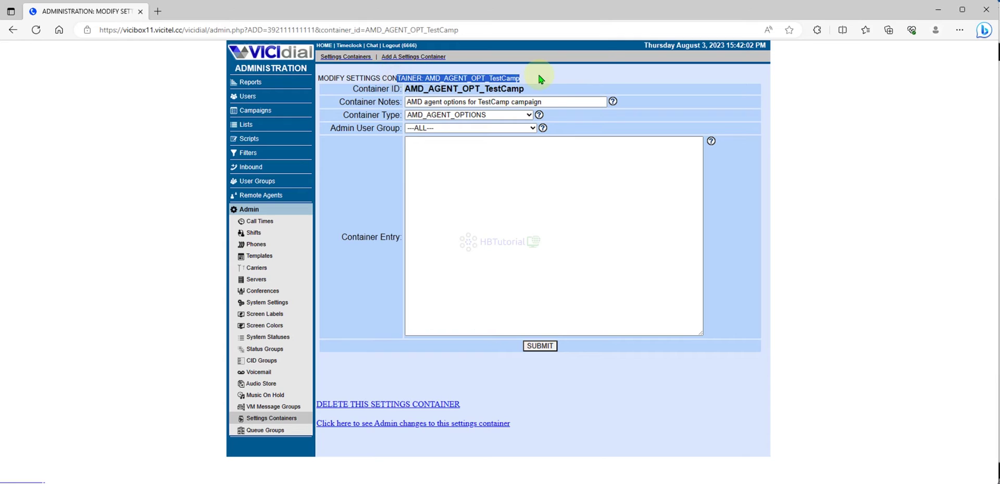
pyautogui.click(485, 186)
pyautogui.hotkey('ctrl', 'v')
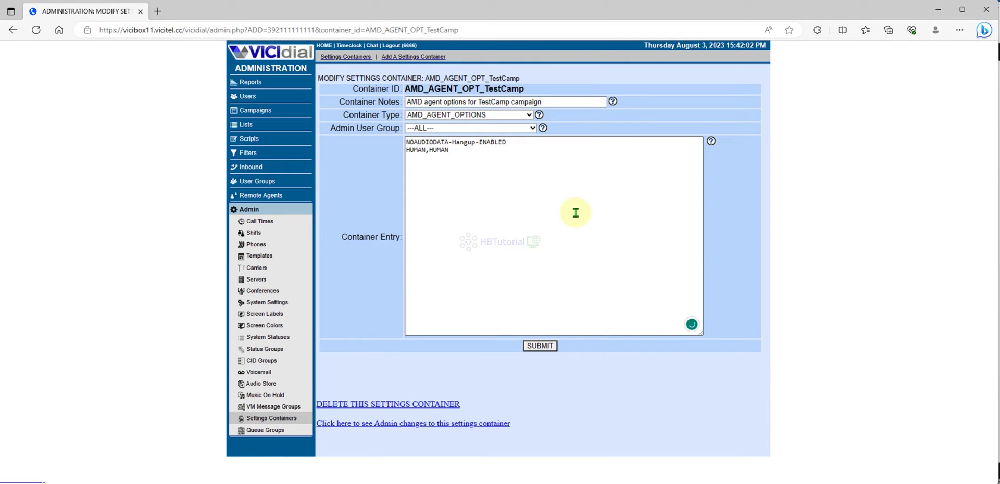
pyautogui.click(540, 346)
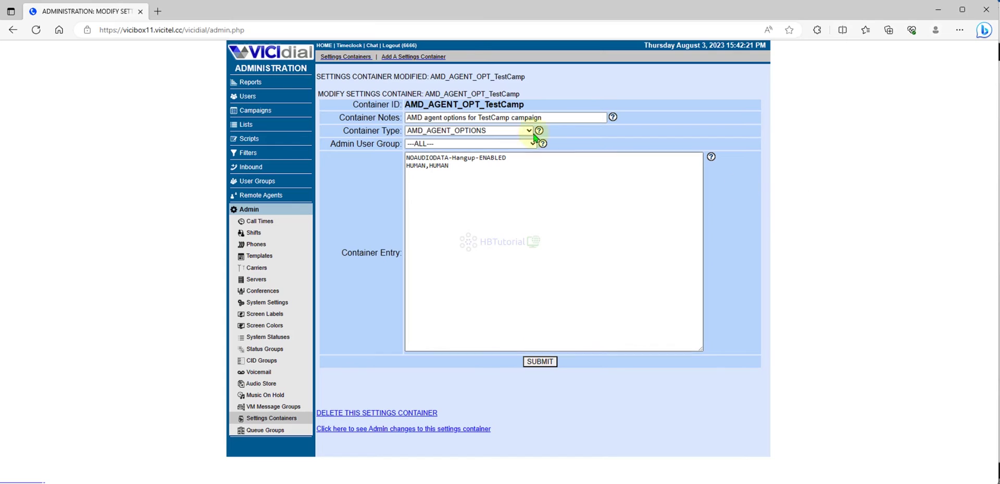
# - Leave the settings container page to head back to TestCamp's campaign settings
pyautogui.click(241, 83)
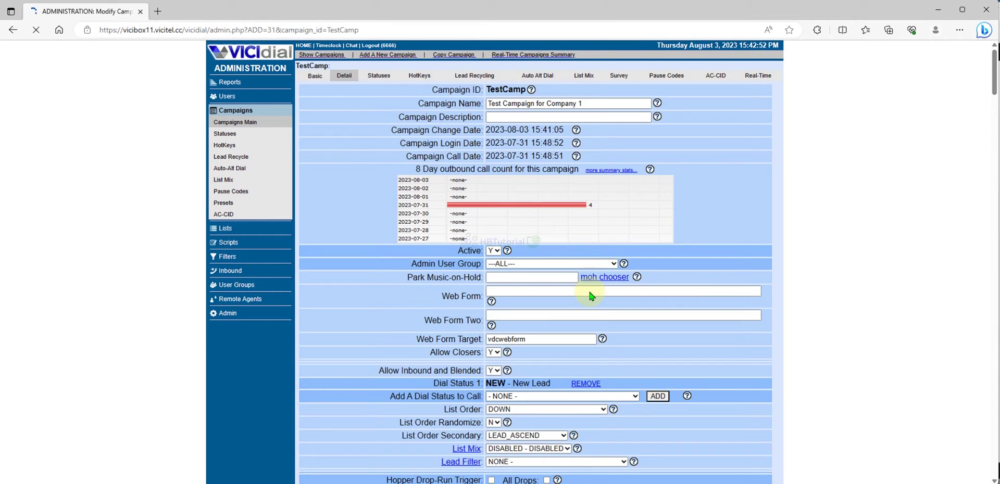
pyautogui.scroll(-10, 590, 296)
pyautogui.scroll(-3, 588, 298)
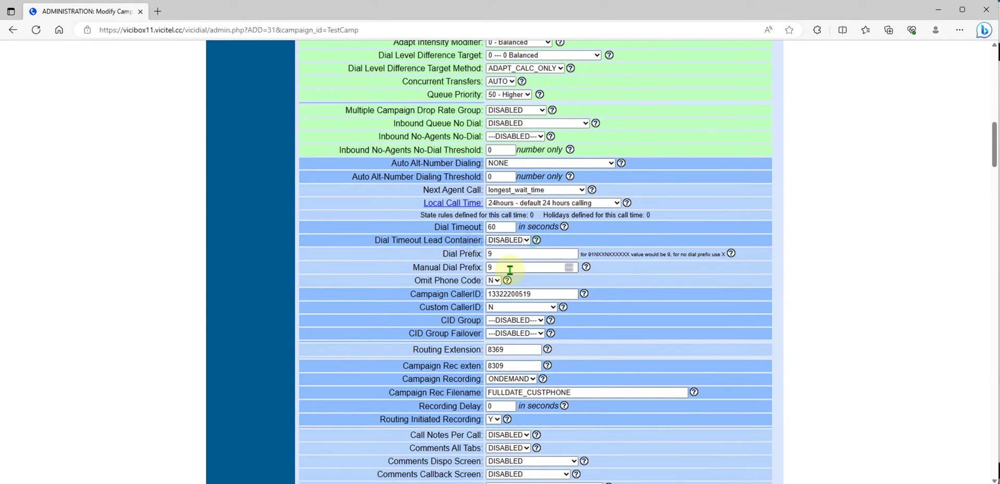
pyautogui.scroll(-2, 535, 285)
pyautogui.scroll(1, 535, 286)
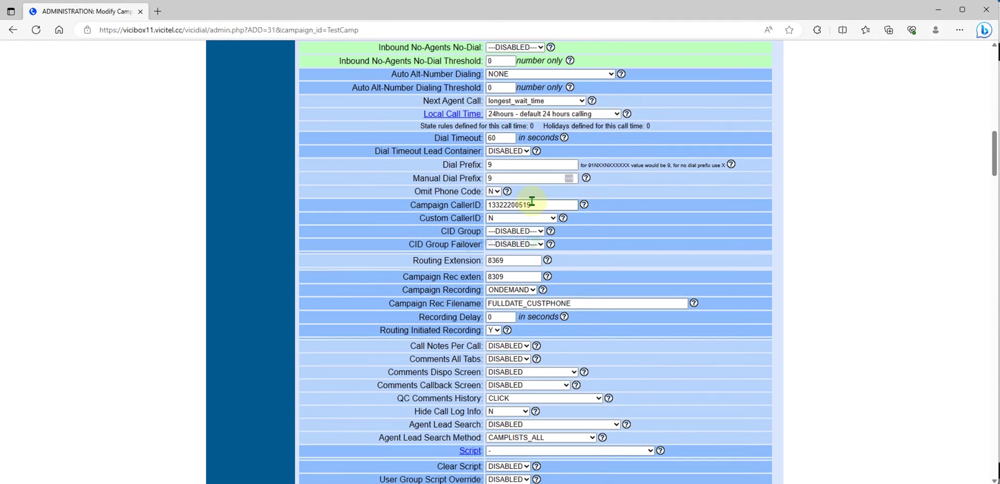
pyautogui.scroll(5, 533, 207)
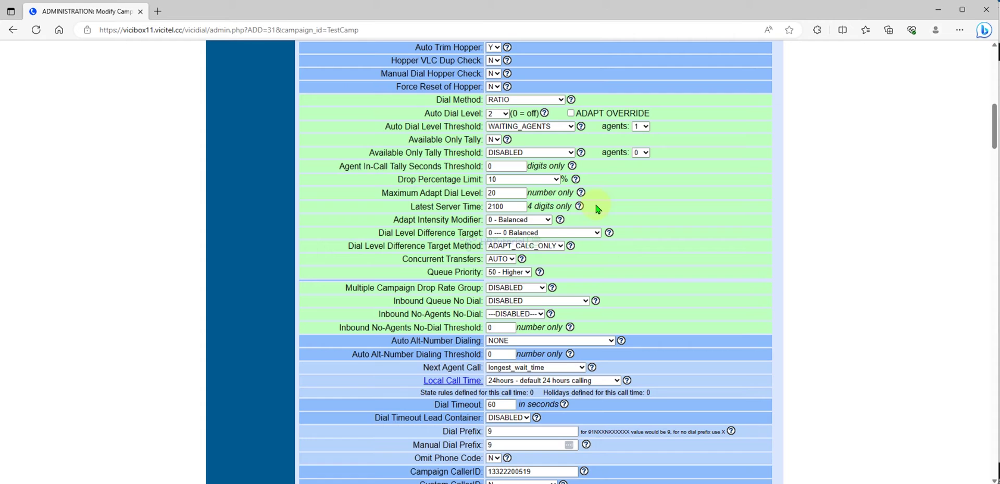
pyautogui.scroll(-3, 572, 284)
pyautogui.scroll(2, 573, 271)
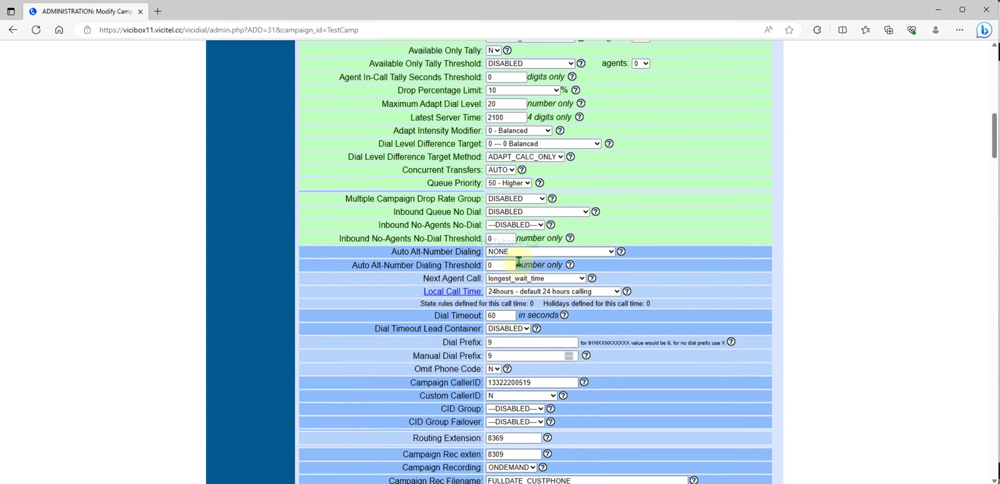
pyautogui.doubleClick(501, 315)
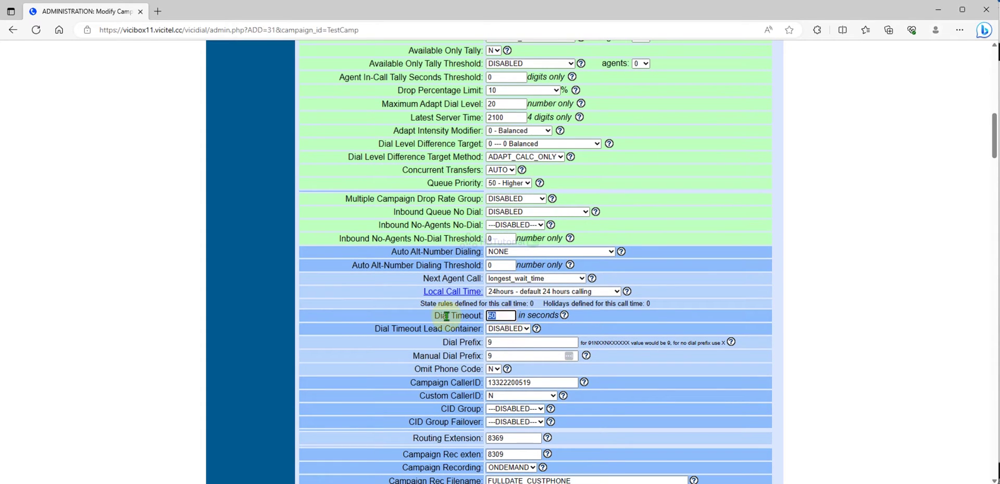
# - Replace TestCamp's Dial Timeout value 60 with 26
pyautogui.click(510, 316)
pyautogui.doubleClick(509, 316)
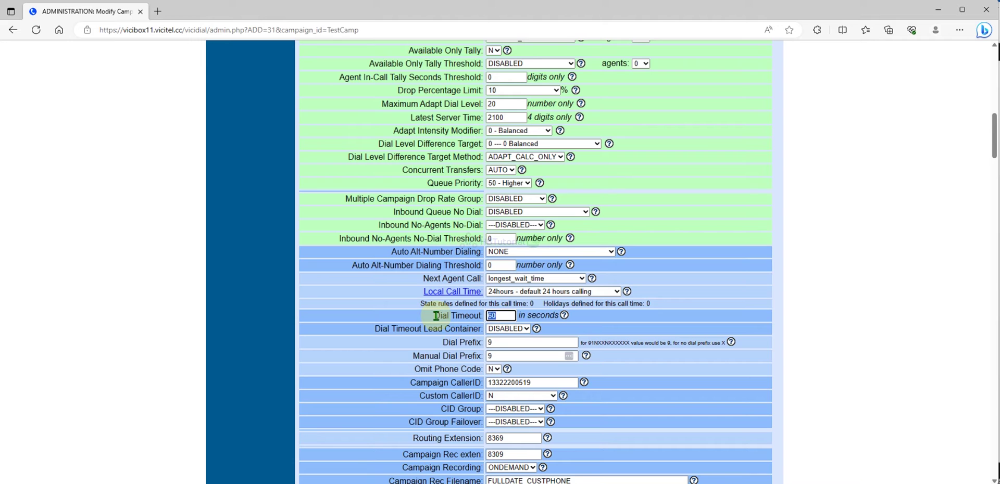
pyautogui.click(501, 316)
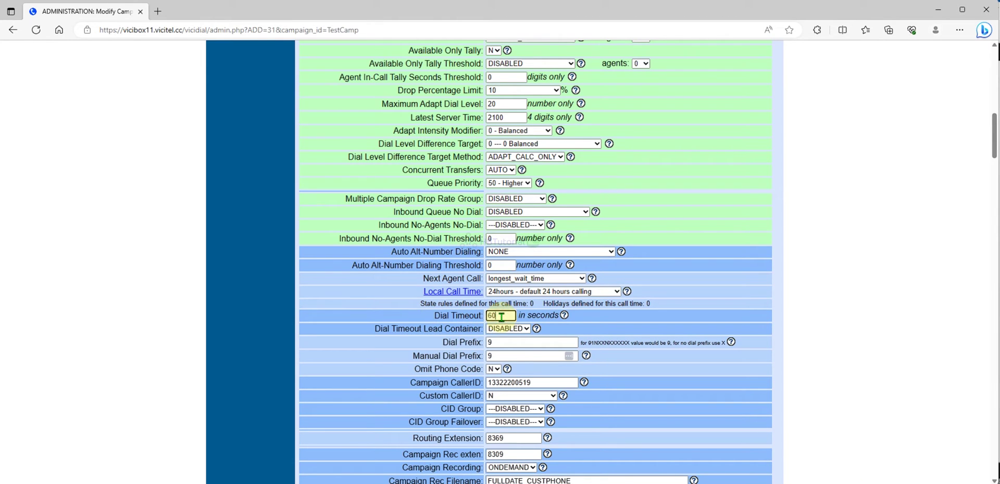
pyautogui.moveTo(437, 316); pyautogui.dragTo(563, 319)
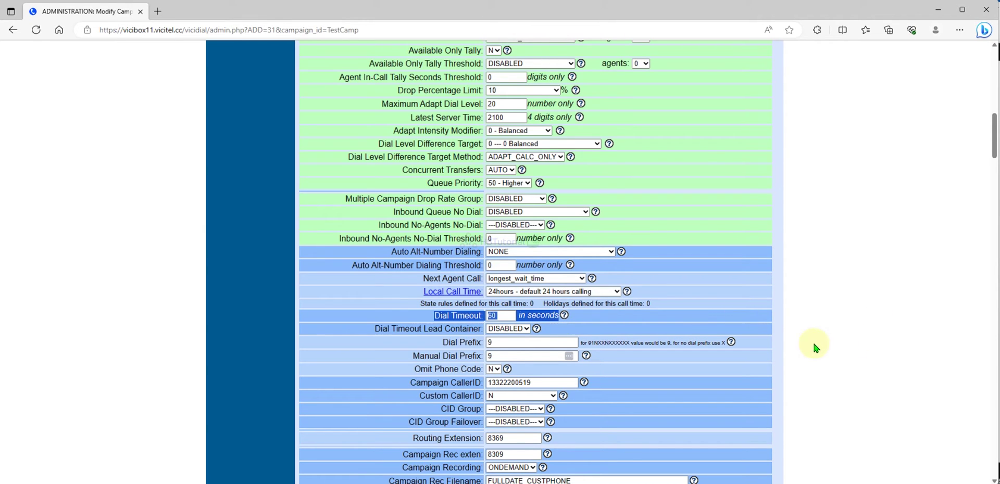
pyautogui.click(727, 378)
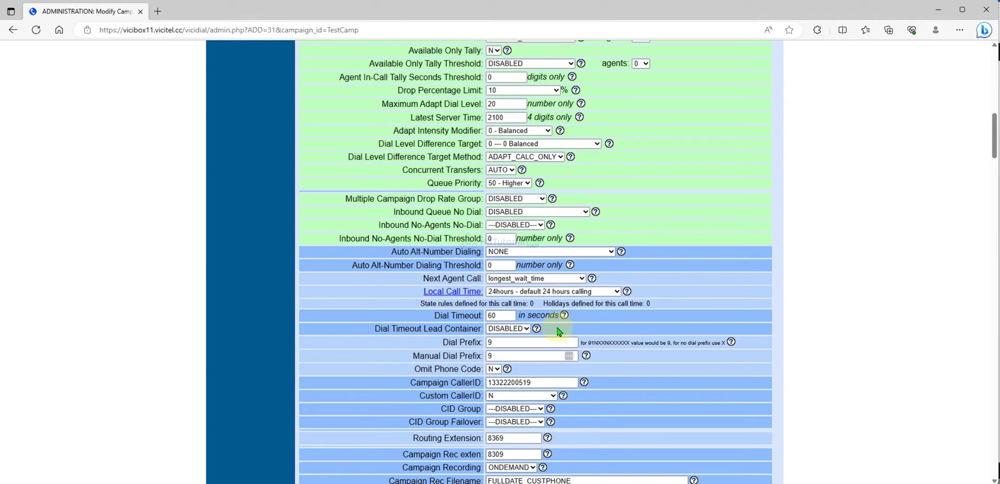
pyautogui.click(504, 314)
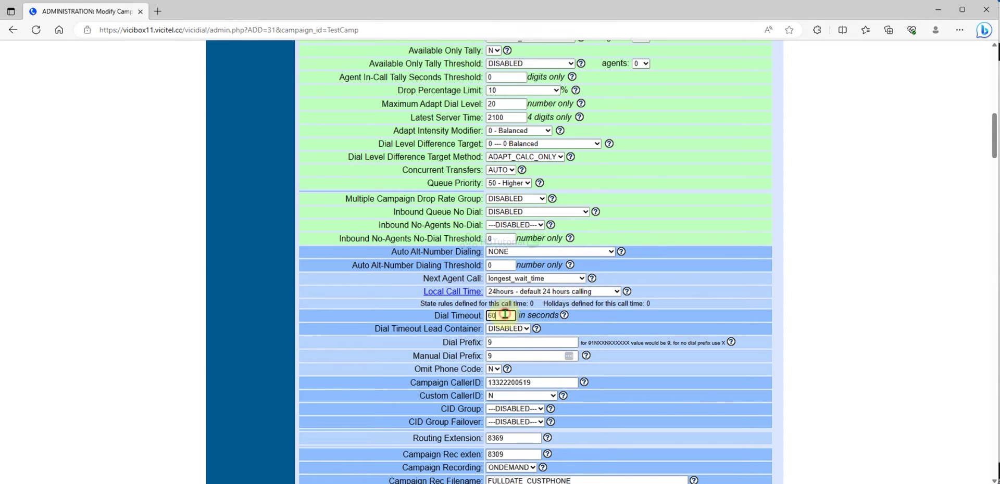
pyautogui.moveTo(505, 315); pyautogui.dragTo(476, 315)
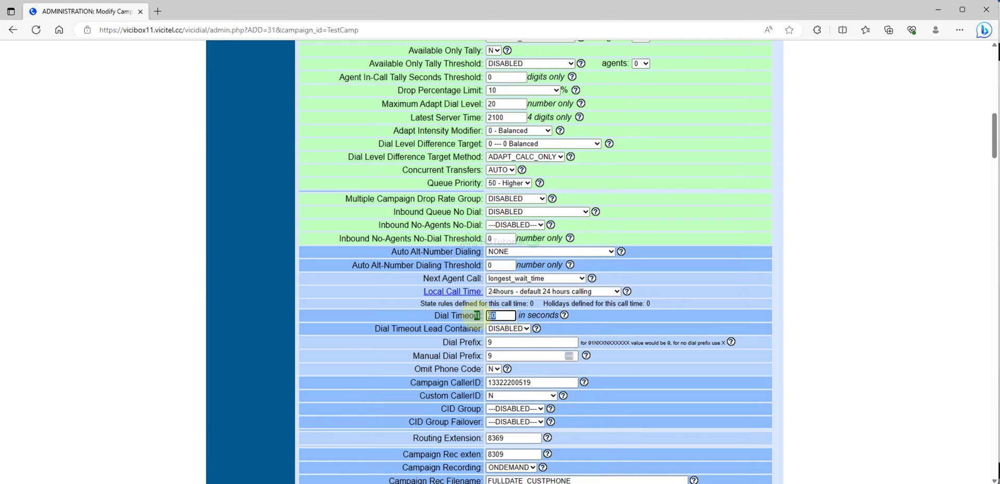
pyautogui.click(508, 318)
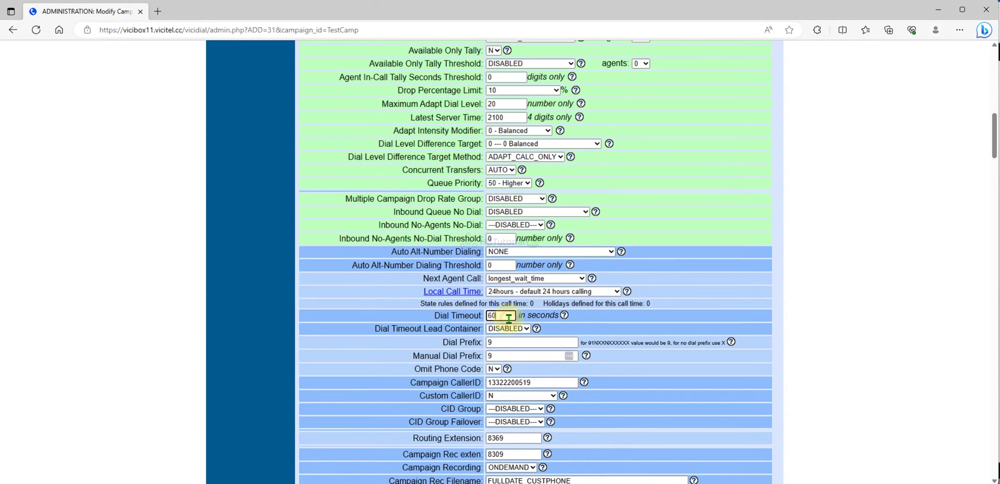
pyautogui.moveTo(508, 317); pyautogui.dragTo(473, 318)
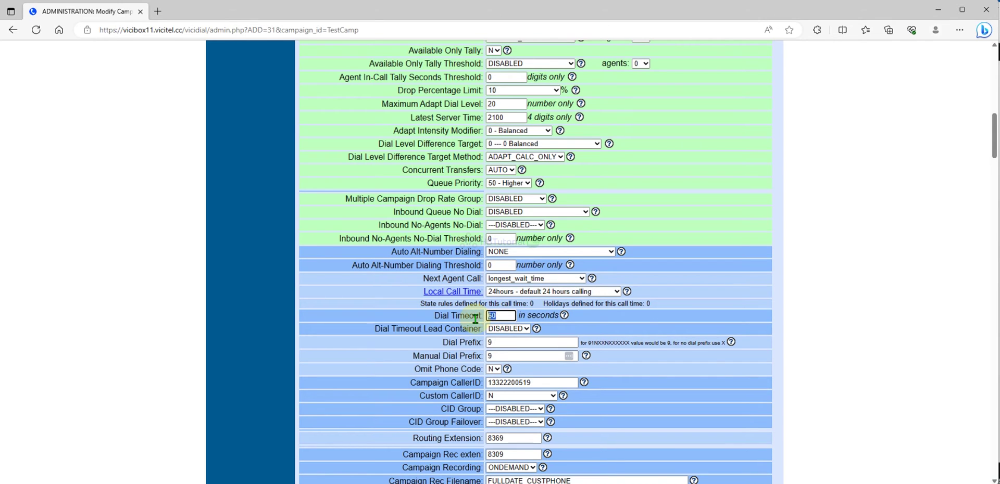
pyautogui.write('26')
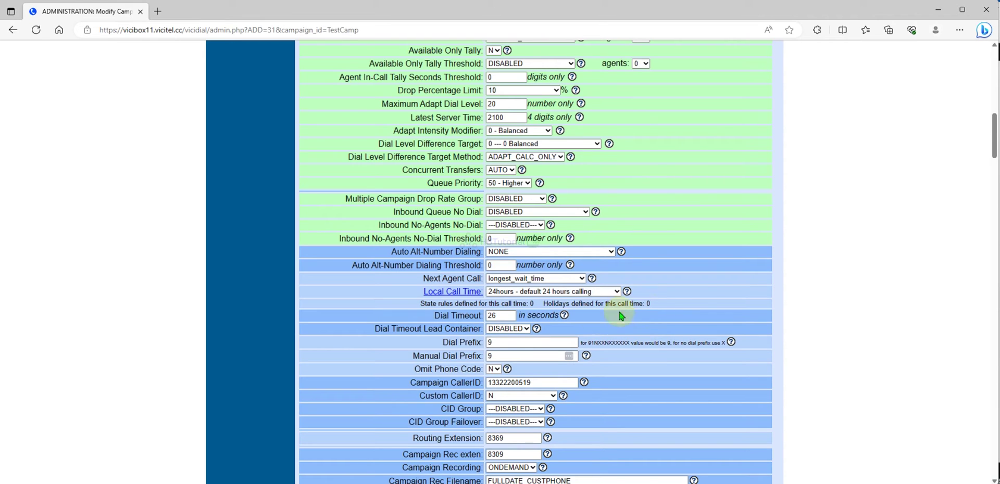
pyautogui.click(513, 316)
pyautogui.scroll(3, 567, 379)
pyautogui.scroll(-5, 578, 352)
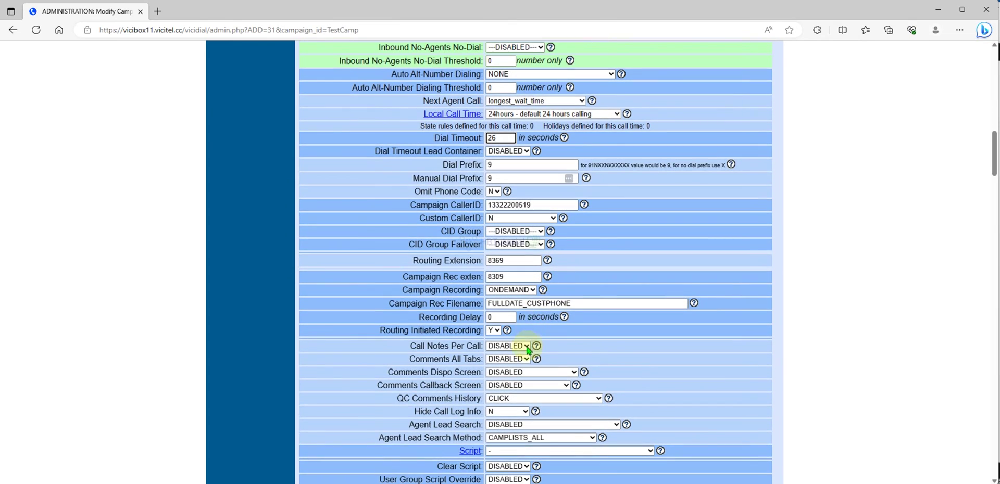
pyautogui.scroll(-3, 543, 334)
pyautogui.scroll(-4, 543, 333)
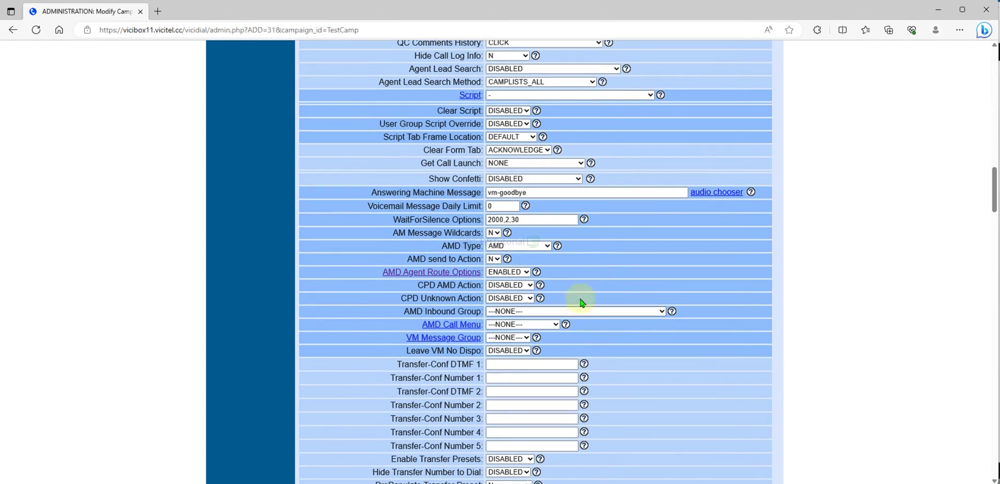
pyautogui.click(536, 219)
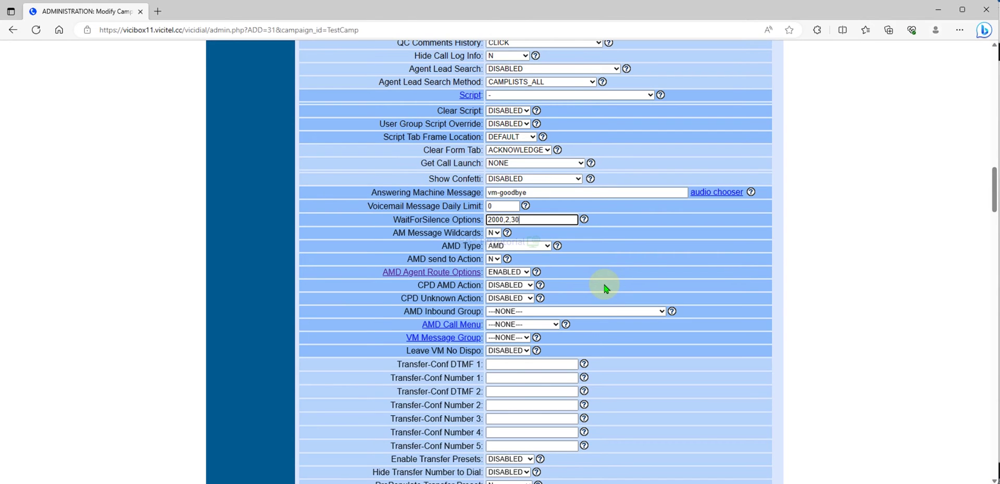
pyautogui.scroll(2, 604, 287)
pyautogui.scroll(8, 605, 285)
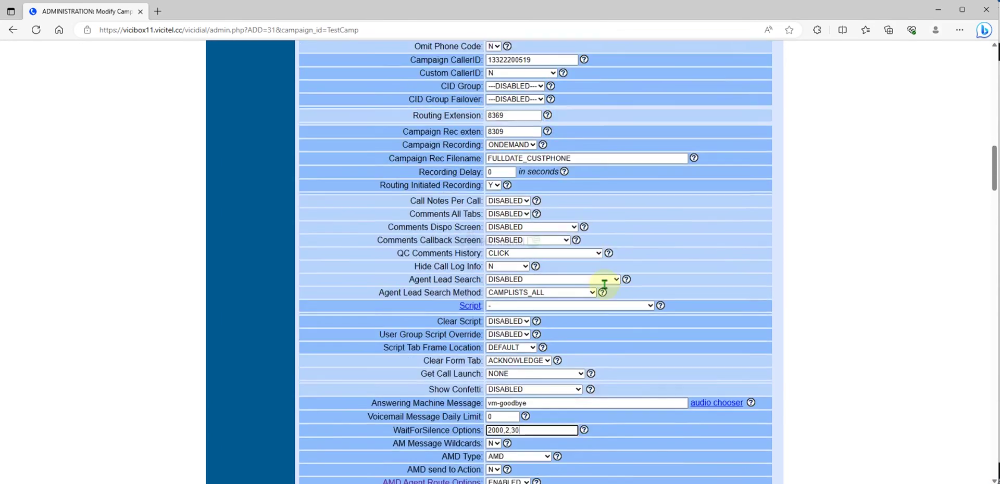
pyautogui.scroll(-4, 606, 288)
pyautogui.scroll(-4, 605, 288)
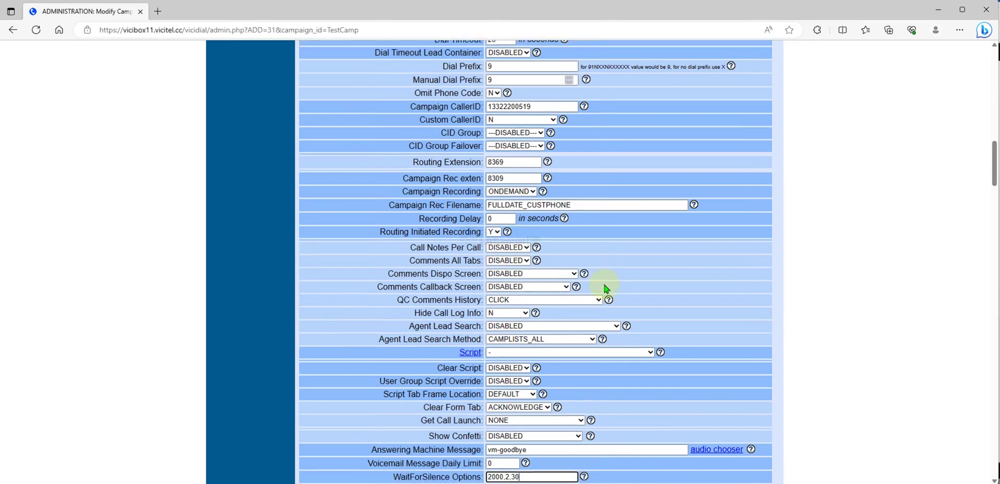
pyautogui.scroll(8, 594, 298)
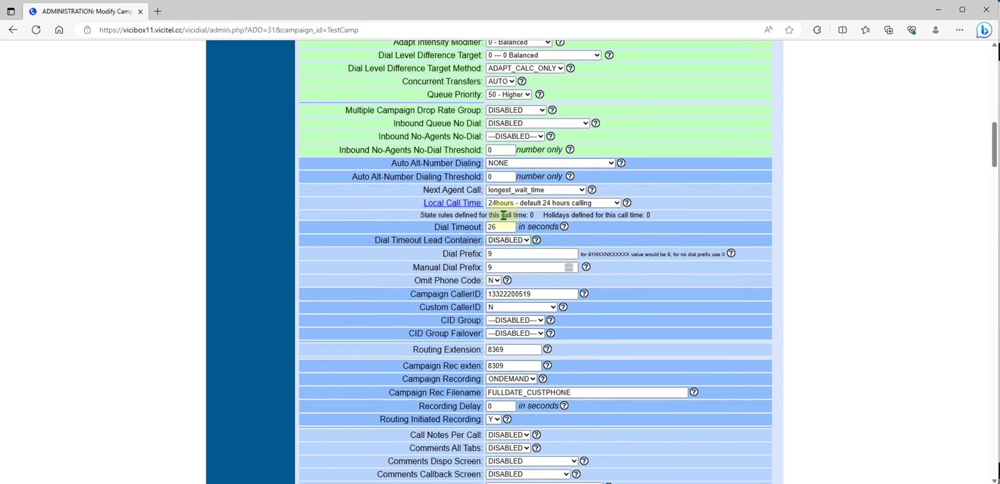
pyautogui.click(503, 226)
pyautogui.moveTo(503, 227); pyautogui.dragTo(484, 230)
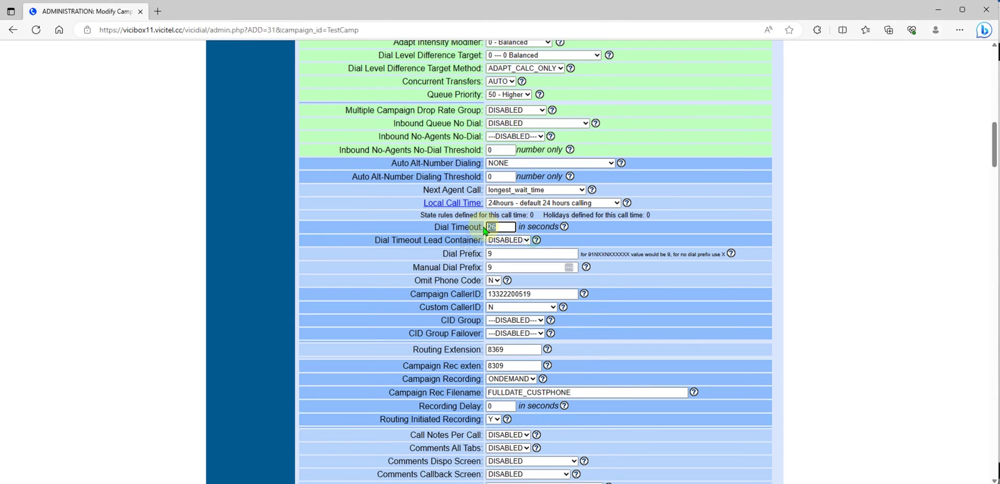
pyautogui.click(584, 227)
pyautogui.tripleClick(585, 226)
pyautogui.click(799, 285)
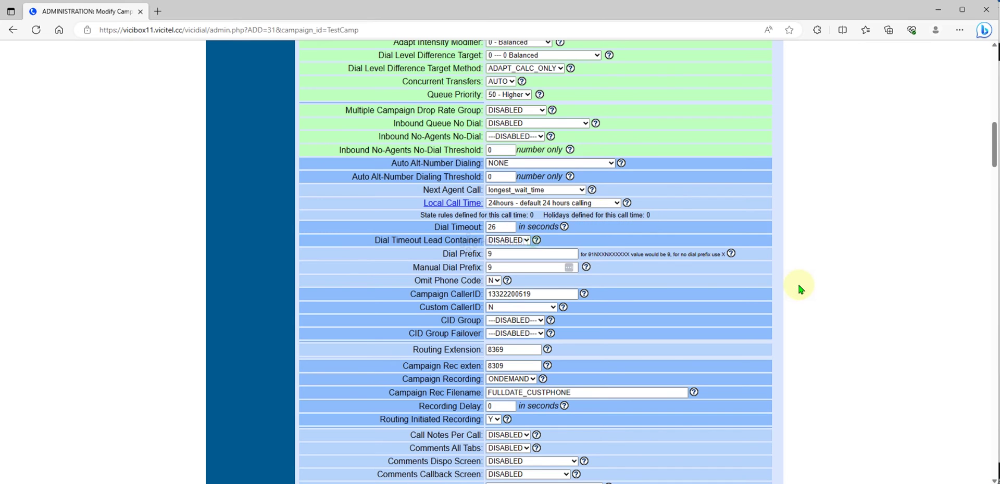
pyautogui.click(501, 227)
pyautogui.click(936, 1)
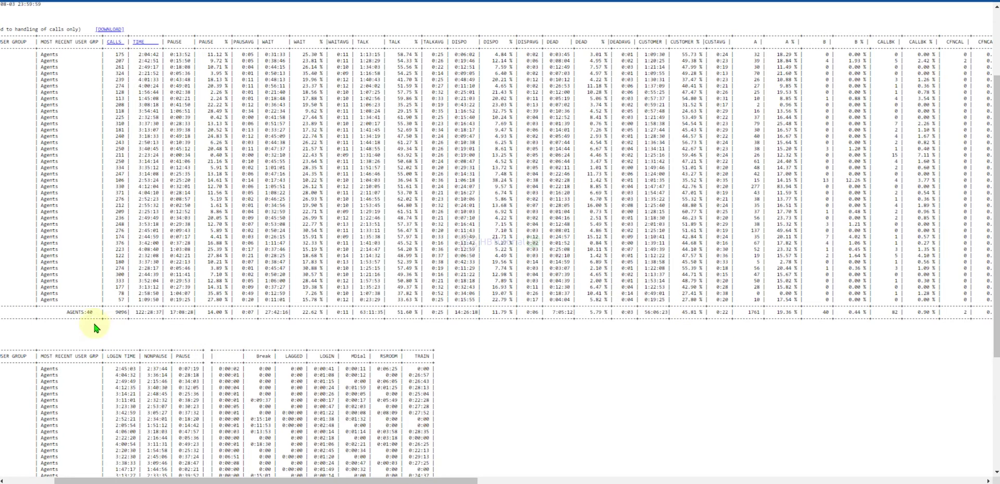
pyautogui.moveTo(79, 318); pyautogui.dragTo(125, 313)
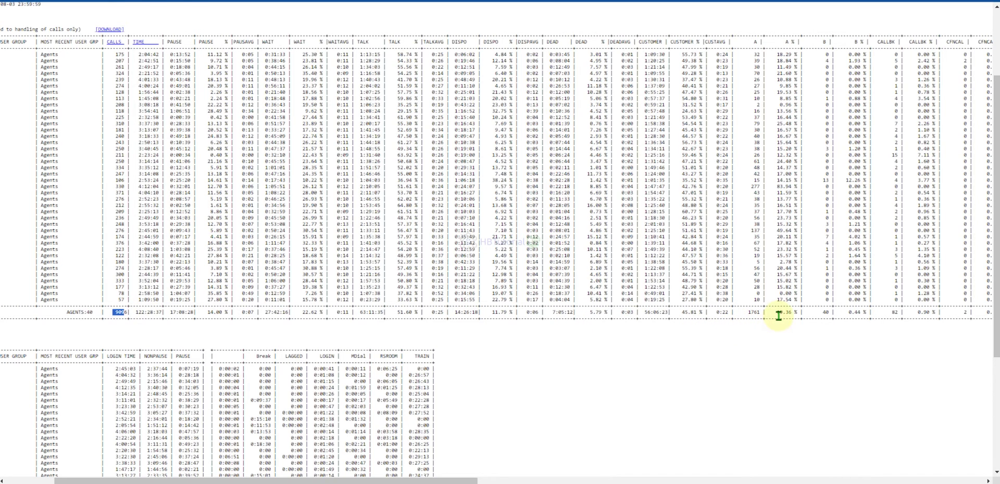
pyautogui.moveTo(773, 313); pyautogui.dragTo(794, 314)
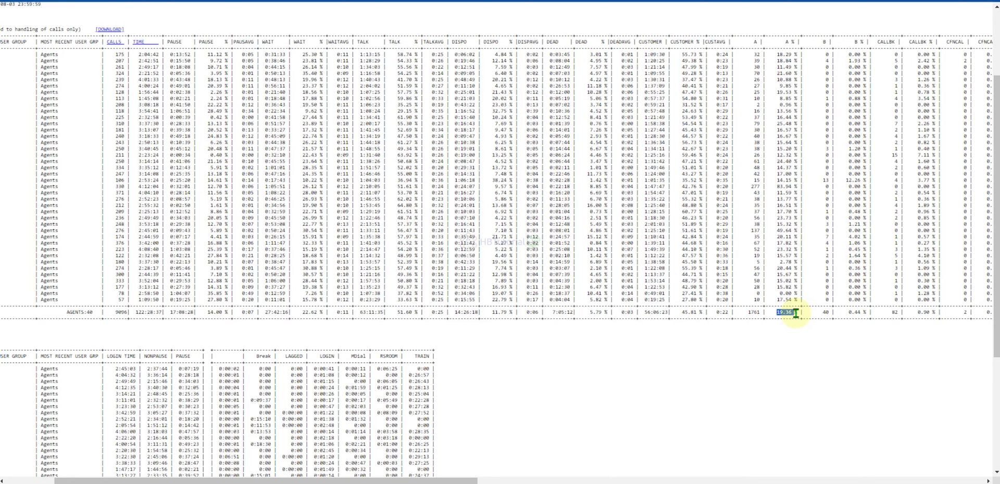
pyautogui.moveTo(118, 312); pyautogui.dragTo(129, 313)
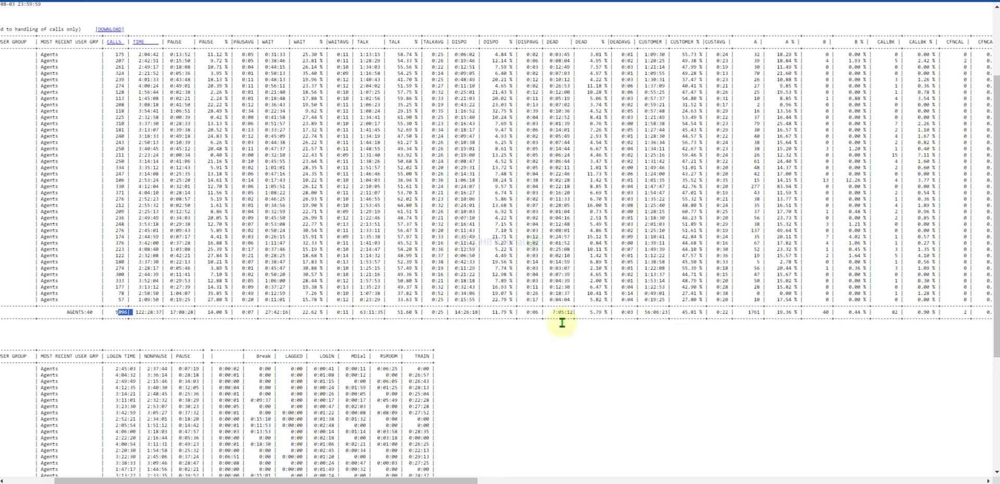
pyautogui.tripleClick(750, 313)
pyautogui.click(765, 326)
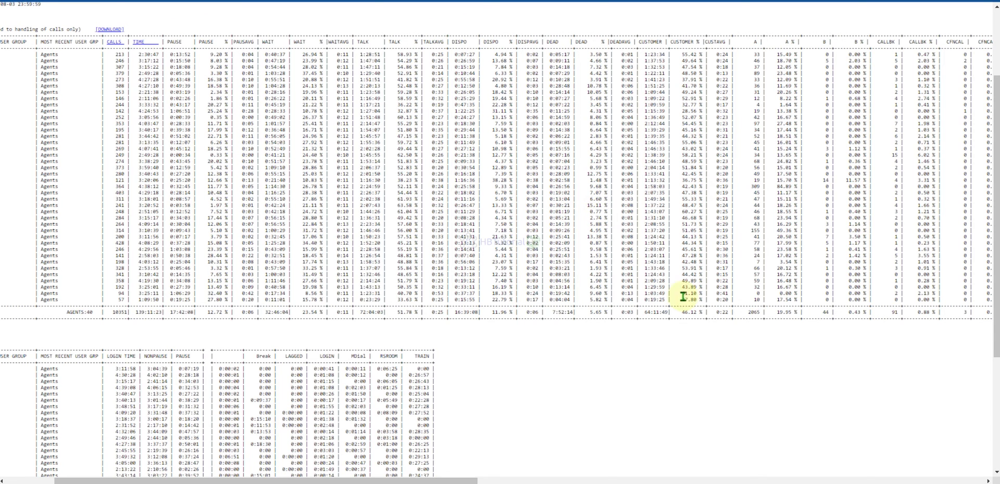
pyautogui.moveTo(776, 313); pyautogui.dragTo(799, 311)
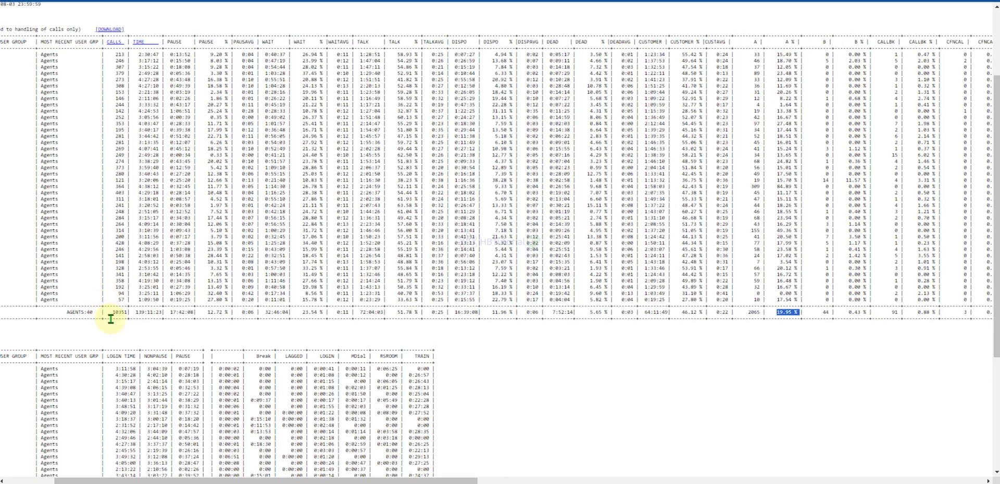
pyautogui.moveTo(109, 313); pyautogui.dragTo(125, 313)
pyautogui.click(743, 316)
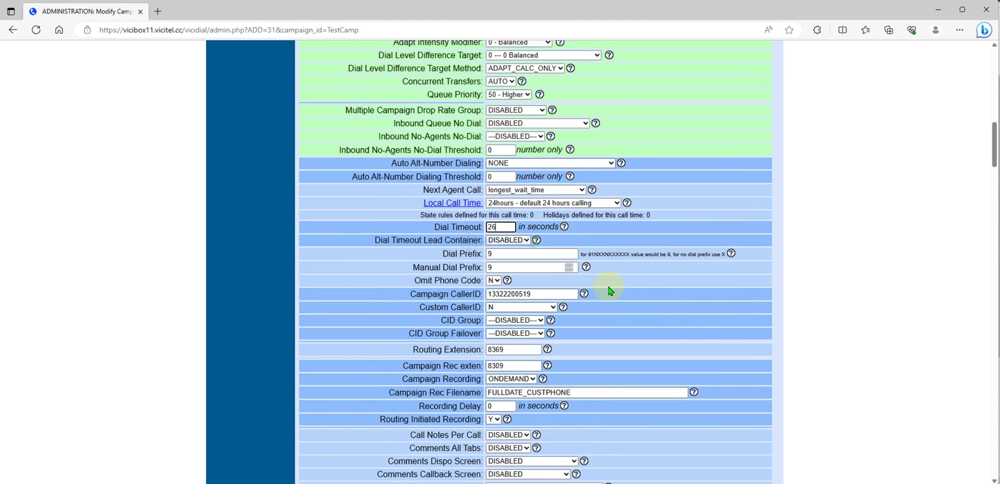
# - Submit TestCamp with its 26-second Dial Timeout and return to the System Summary
pyautogui.click(610, 290)
pyautogui.click(507, 227)
pyautogui.press('Return')
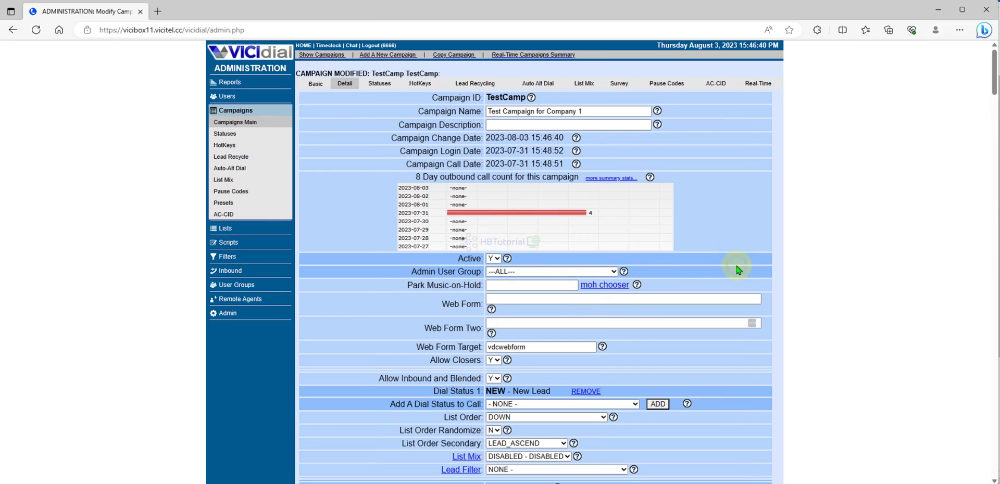
pyautogui.click(241, 50)
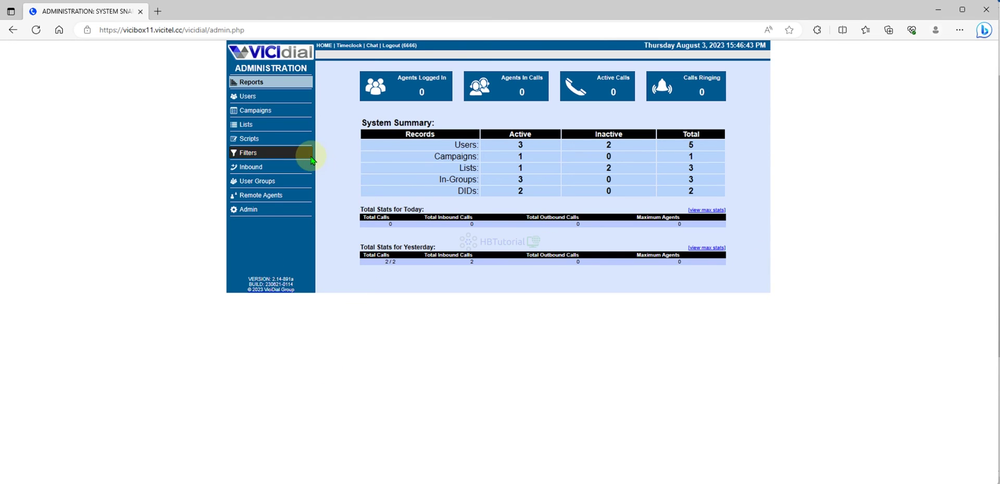
# - Reopen TestCamp's Modify Campaign page and scroll to its AMD settings
pyautogui.click(257, 112)
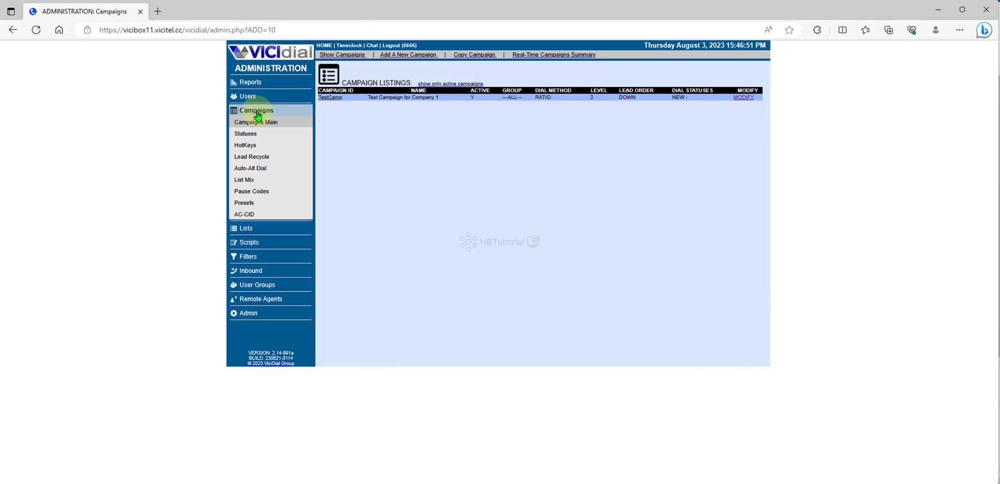
pyautogui.click(741, 98)
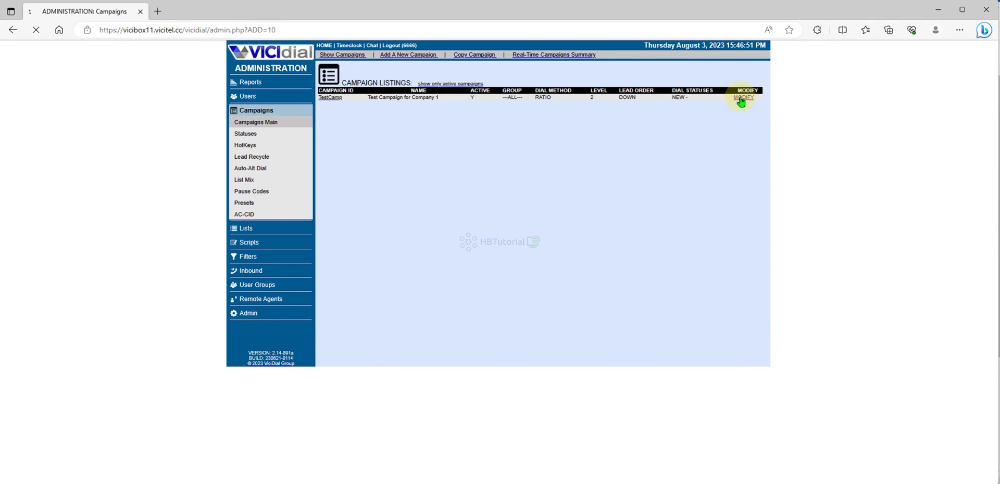
pyautogui.scroll(-15, 589, 273)
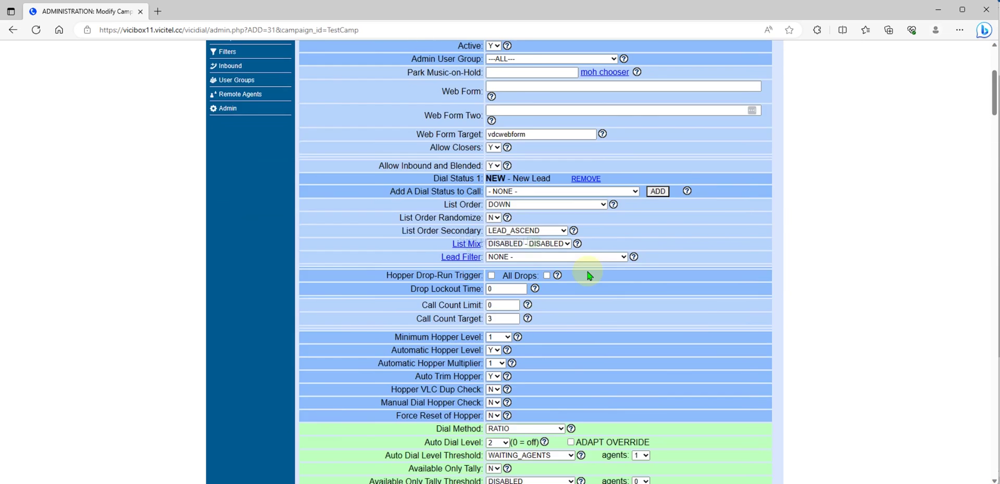
pyautogui.scroll(-3, 587, 275)
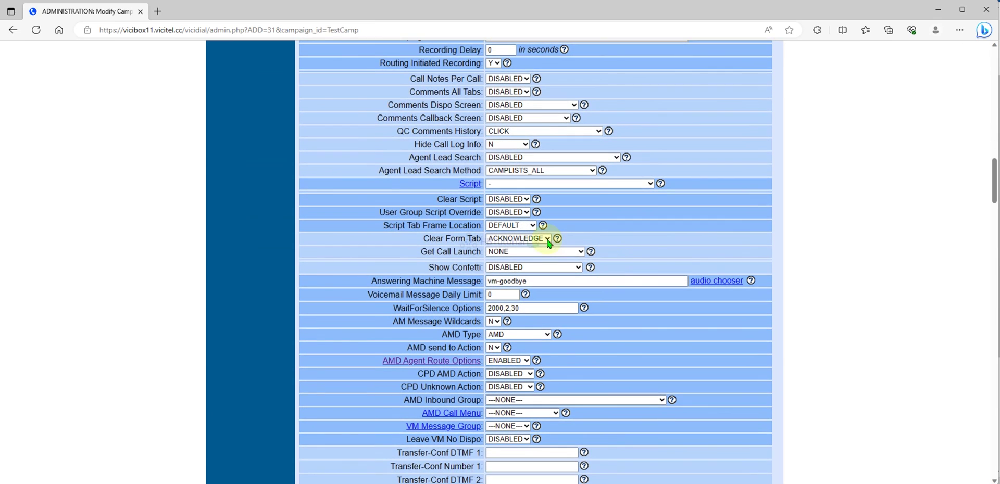
pyautogui.scroll(-3, 624, 235)
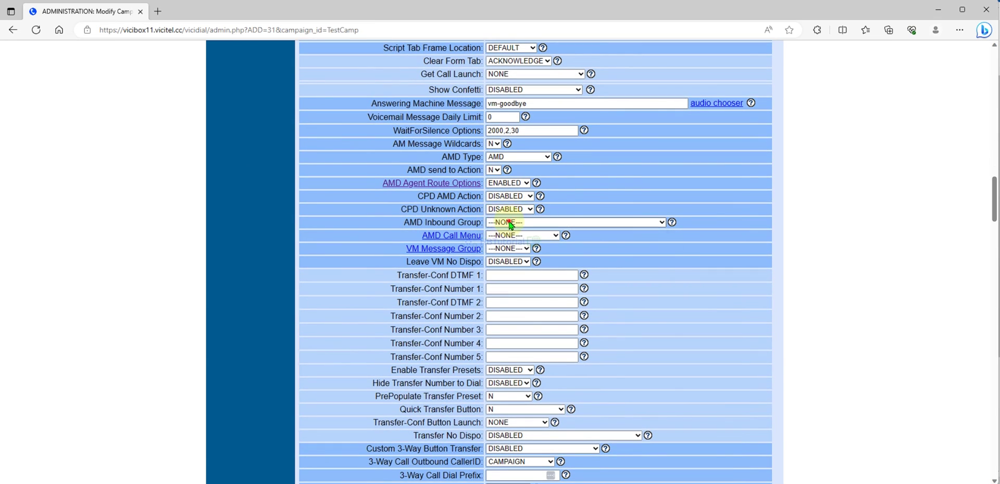
# - Leave AMD Inbound Group and AMD Call Menu at NONE, CPD AMD Action at DISABLED
pyautogui.click(502, 222)
pyautogui.click(661, 191)
pyautogui.click(503, 235)
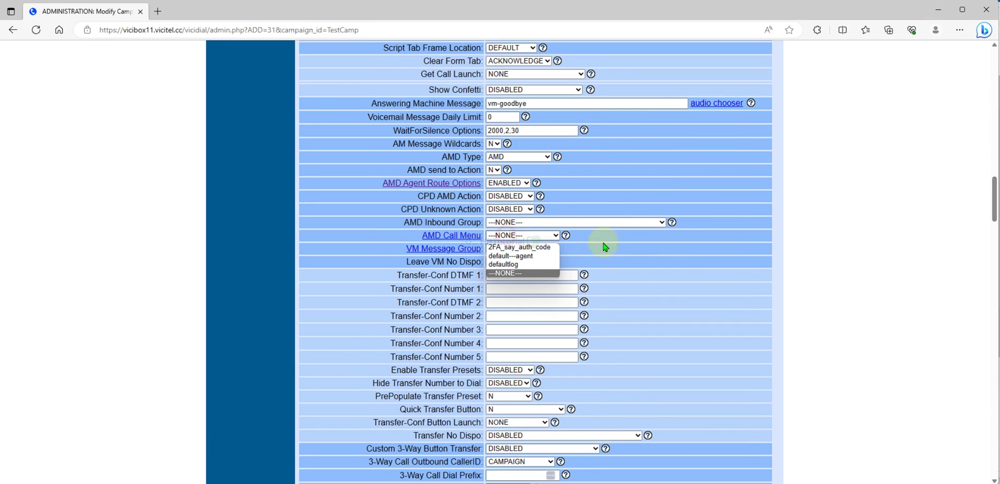
pyautogui.click(655, 259)
pyautogui.click(521, 256)
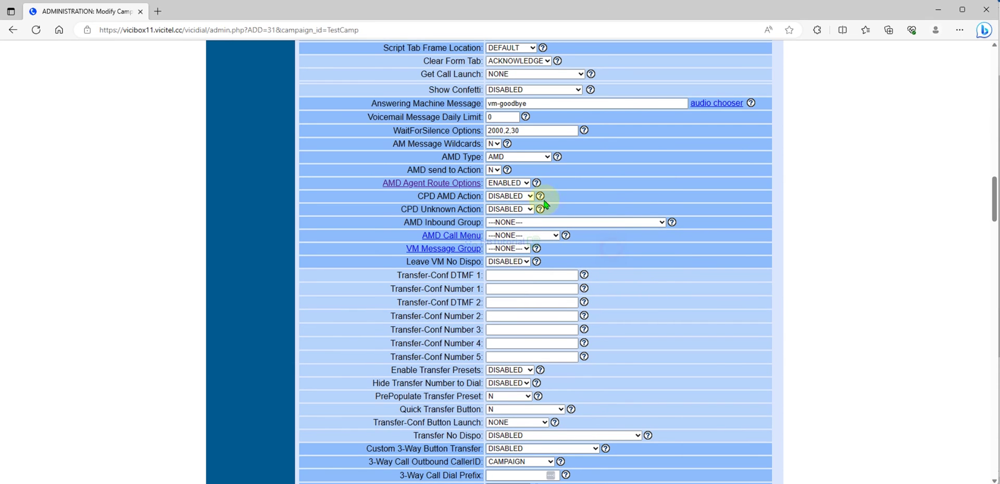
pyautogui.click(518, 199)
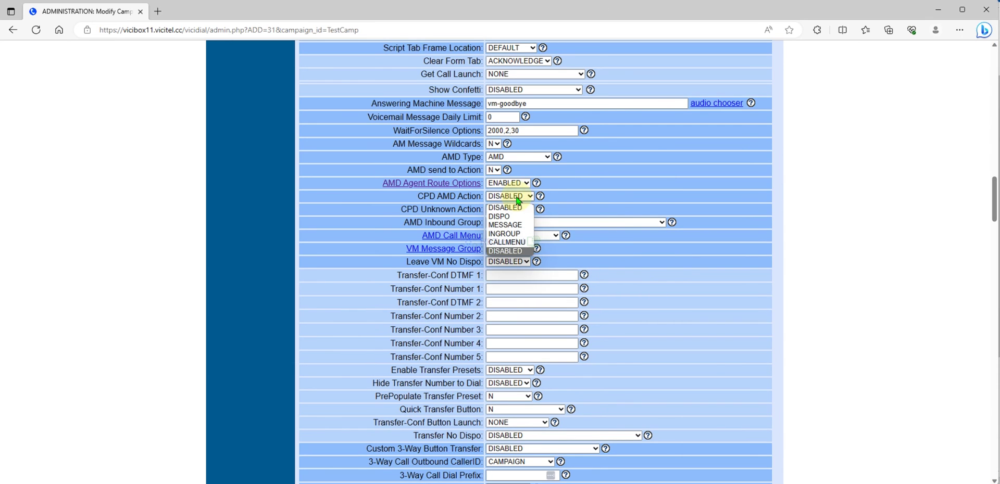
pyautogui.click(576, 192)
# - Set CPD Unknown Action to MESSAGE and bring up the Leave VM No Dispo choices
pyautogui.click(527, 209)
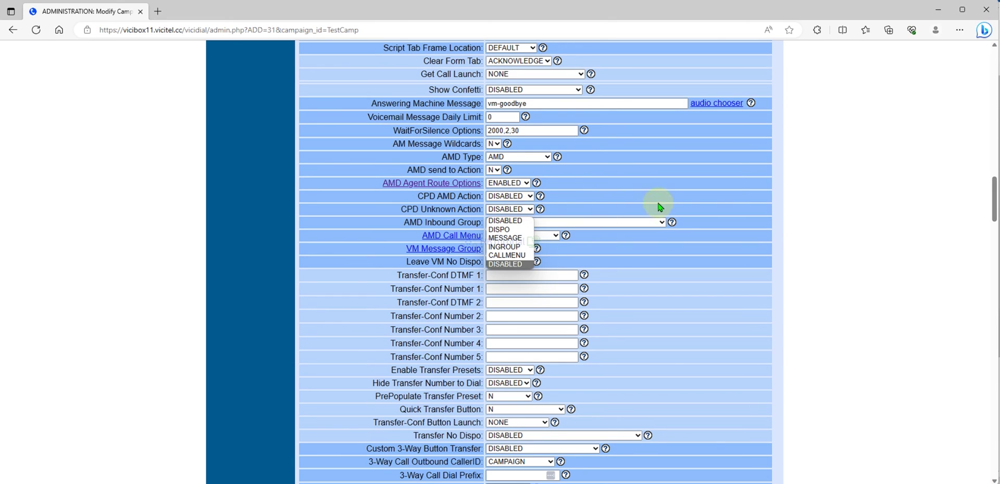
pyautogui.click(527, 239)
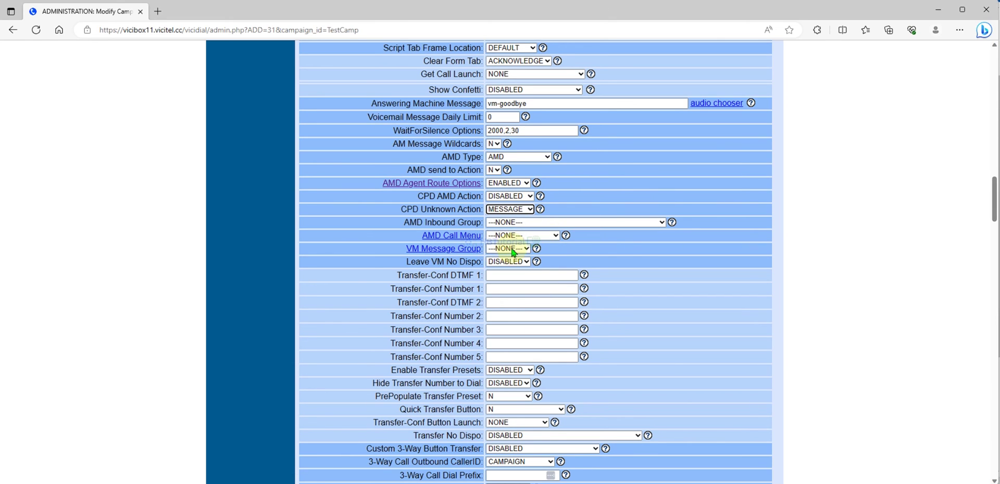
pyautogui.click(621, 262)
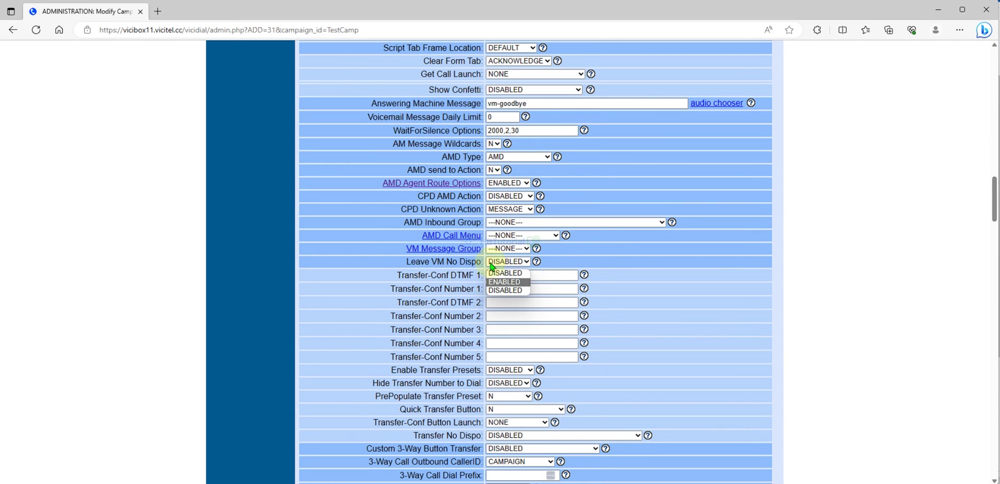
# - Enable Leave VM No Dispo and leave AMD Inbound Group at NONE
pyautogui.click(513, 282)
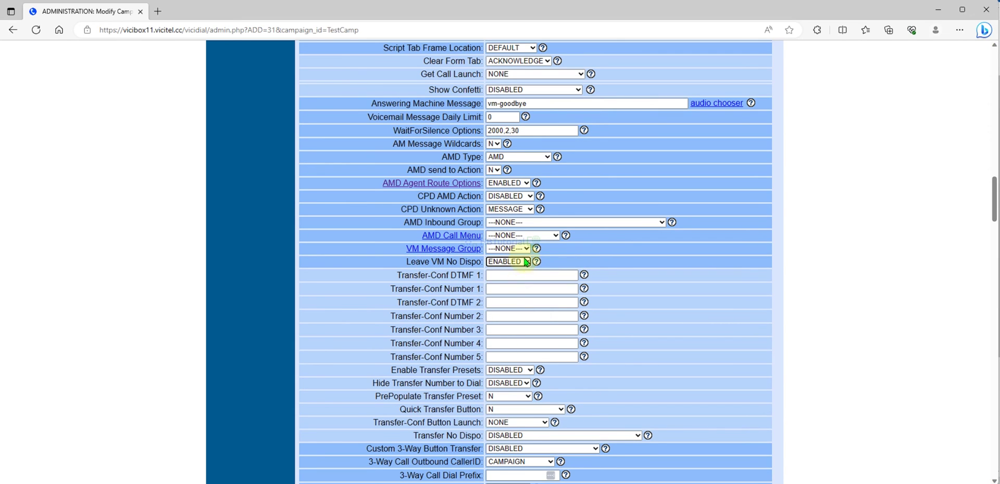
pyautogui.click(606, 222)
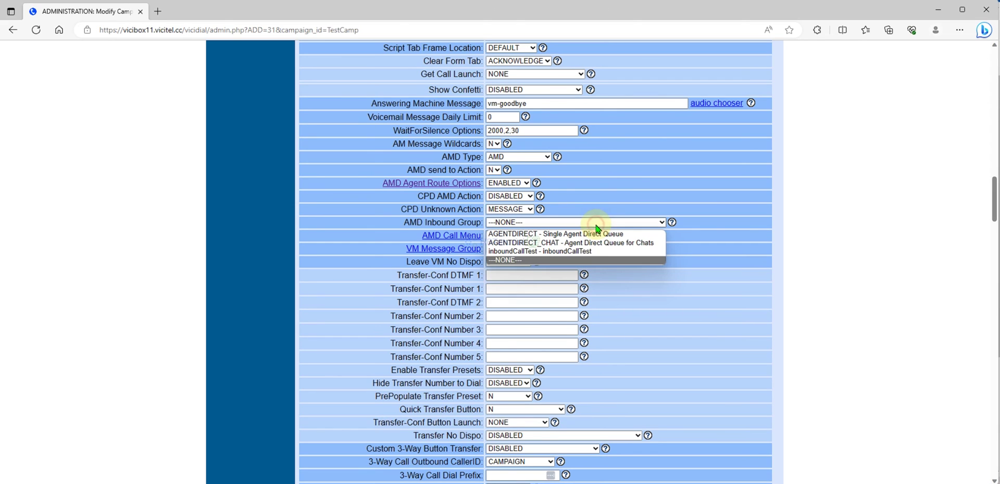
pyautogui.click(629, 187)
# - Set CPD AMD Action to MESSAGE and review its help explanation
pyautogui.click(510, 209)
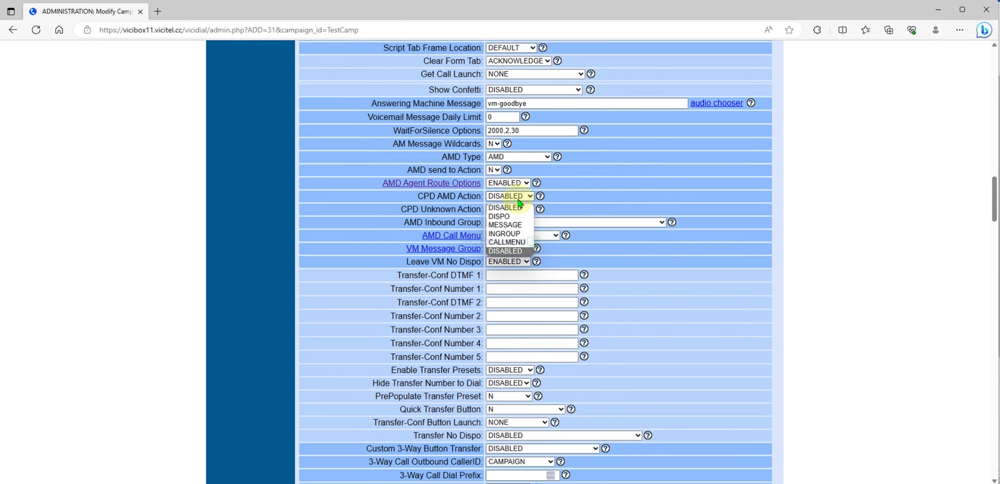
pyautogui.click(504, 225)
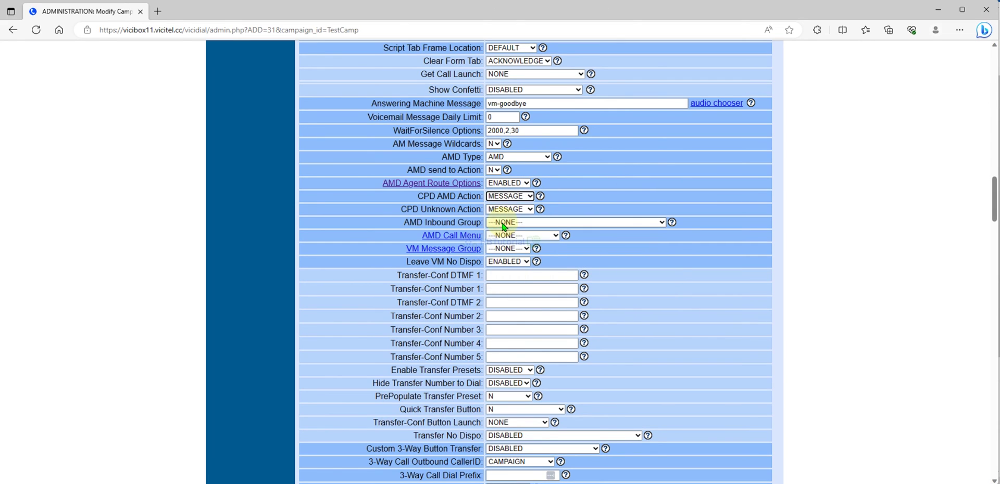
pyautogui.click(539, 196)
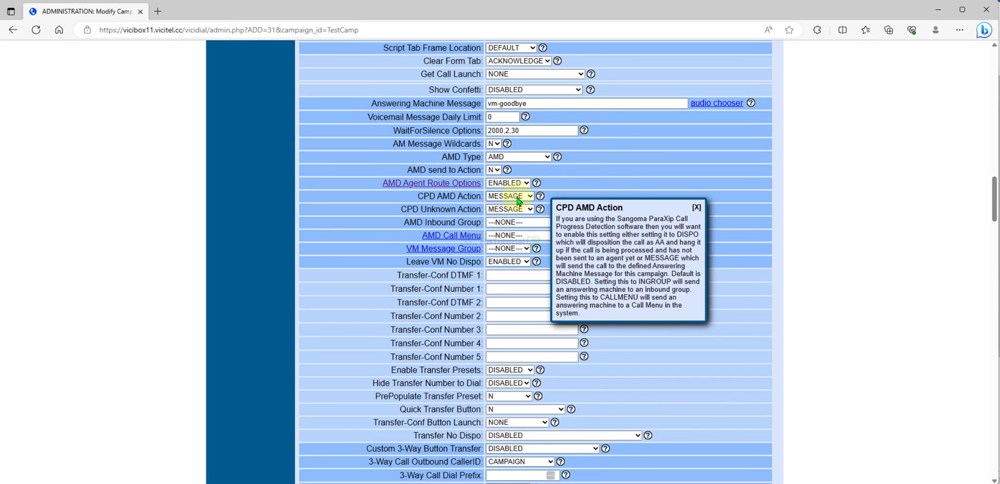
pyautogui.click(518, 200)
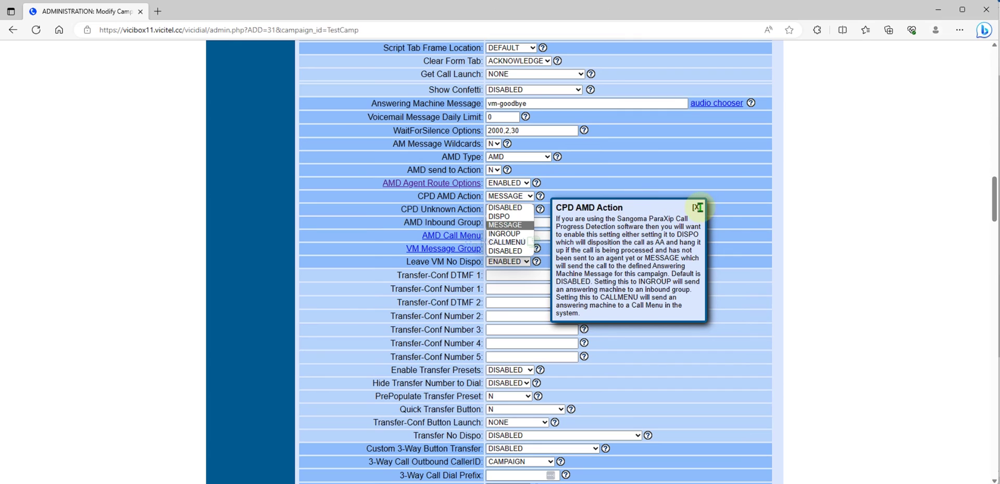
pyautogui.click(700, 208)
# - Switch AMD send to Action from N to Y and return CPD Unknown Action to DISABLED
pyautogui.moveTo(420, 170); pyautogui.dragTo(502, 176)
pyautogui.click(506, 171)
pyautogui.click(493, 170)
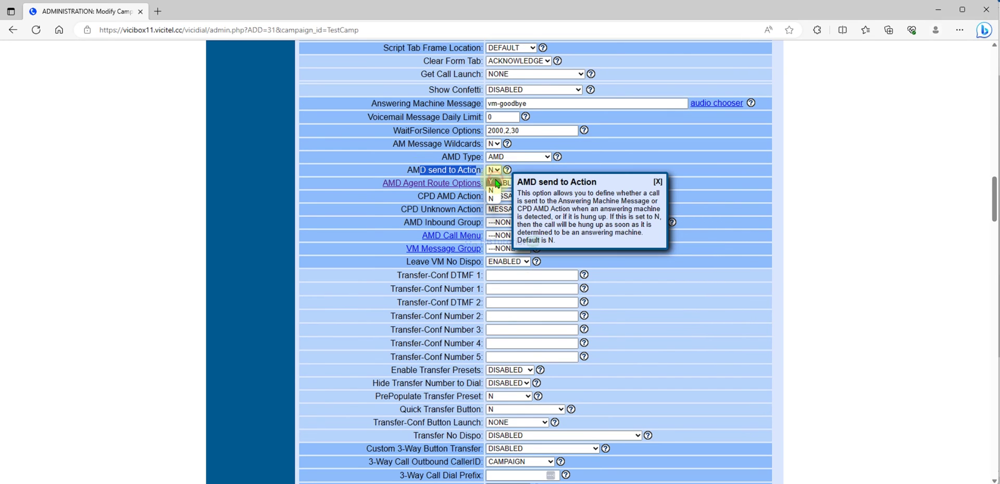
pyautogui.click(497, 183)
pyautogui.click(658, 181)
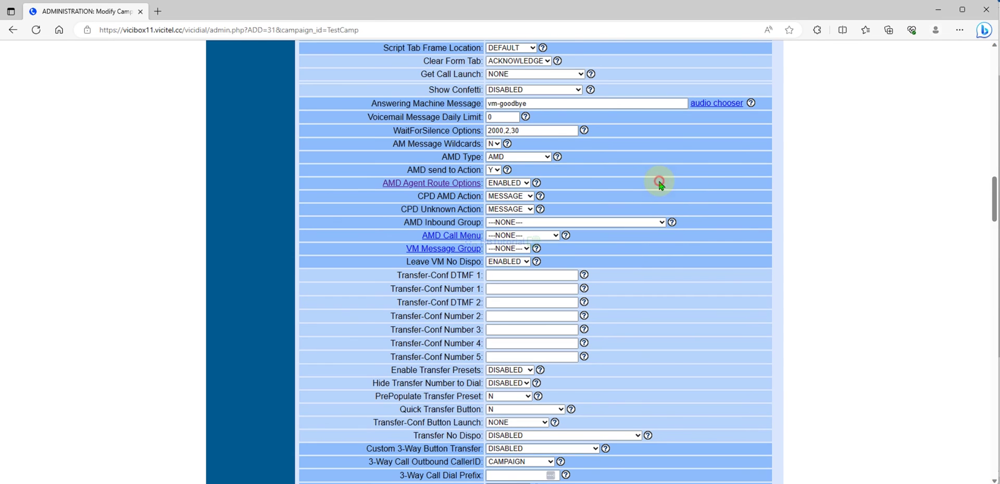
pyautogui.click(497, 210)
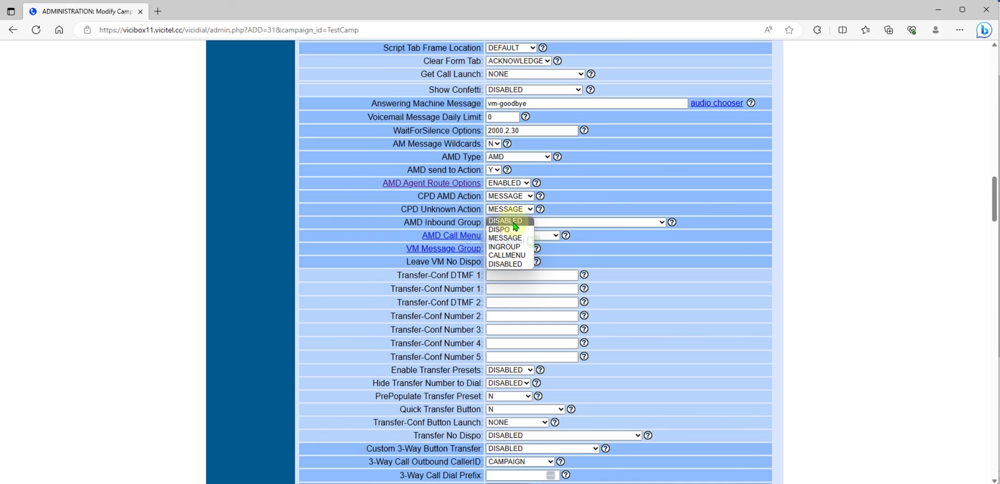
pyautogui.click(502, 264)
# - Leave TestCamp via the Reports menu, then return to the System Summary home page via the VICIdial logo
pyautogui.scroll(5, 627, 209)
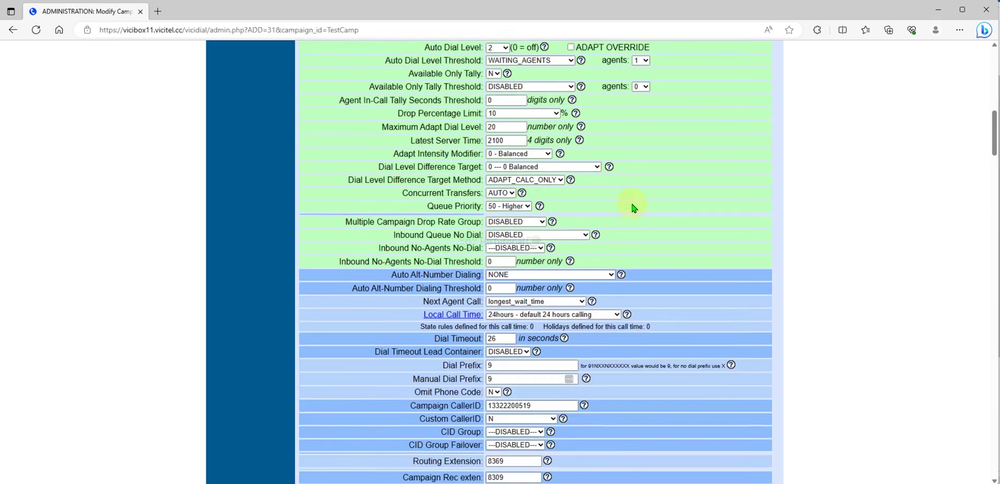
pyautogui.scroll(-3, 633, 207)
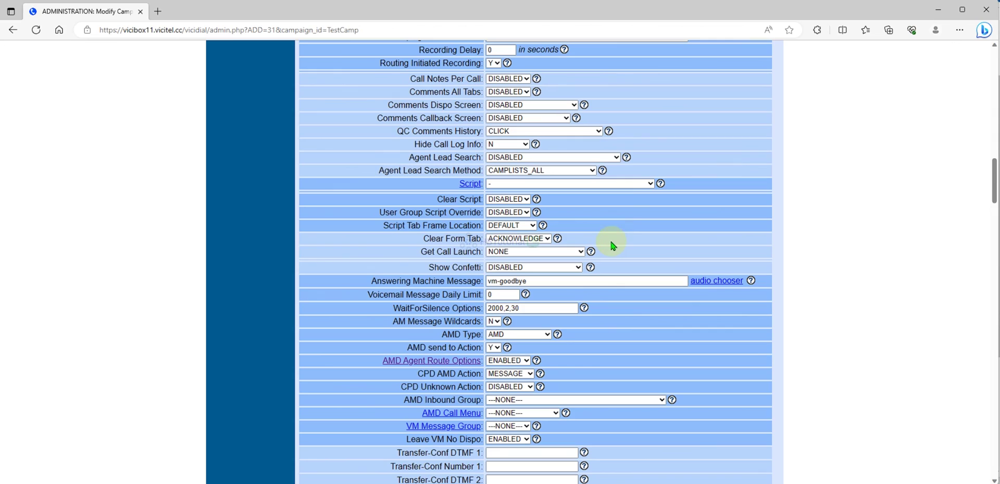
pyautogui.scroll(-8, 612, 246)
pyautogui.scroll(20, 613, 246)
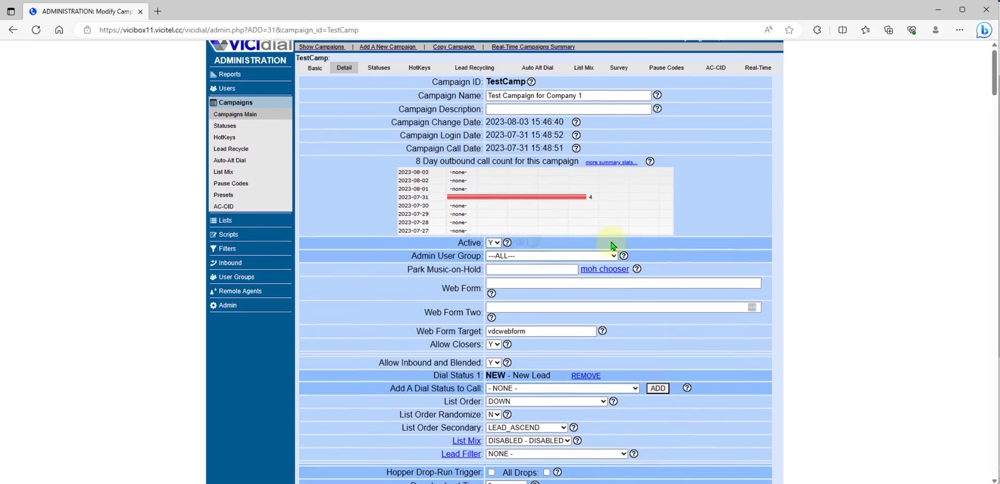
pyautogui.click(234, 83)
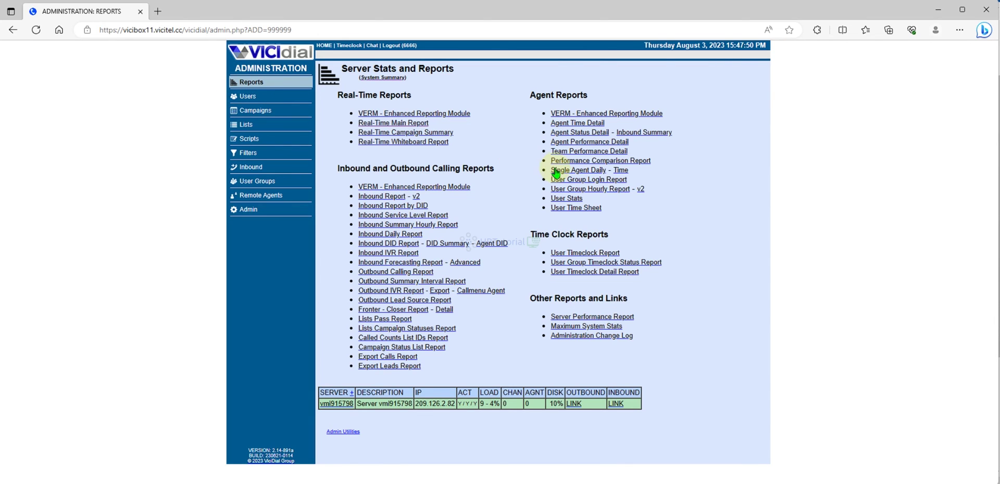
pyautogui.click(278, 62)
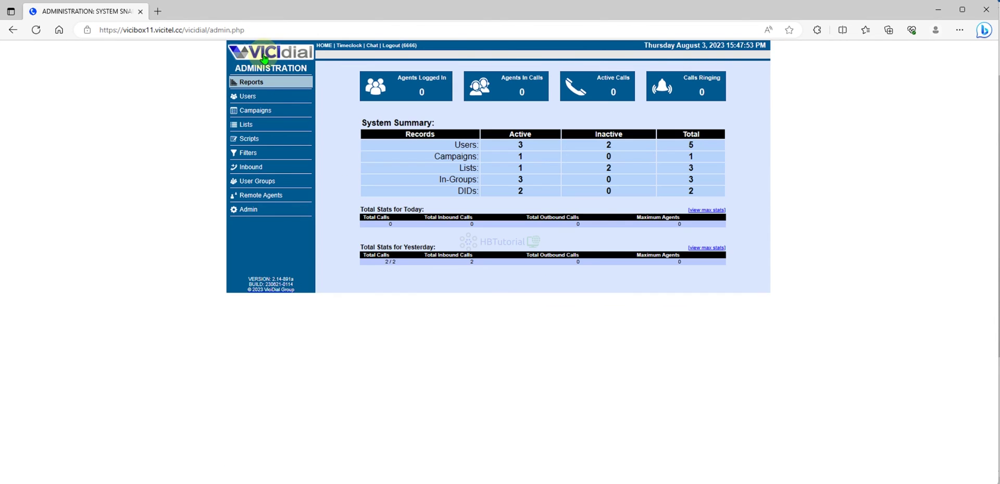